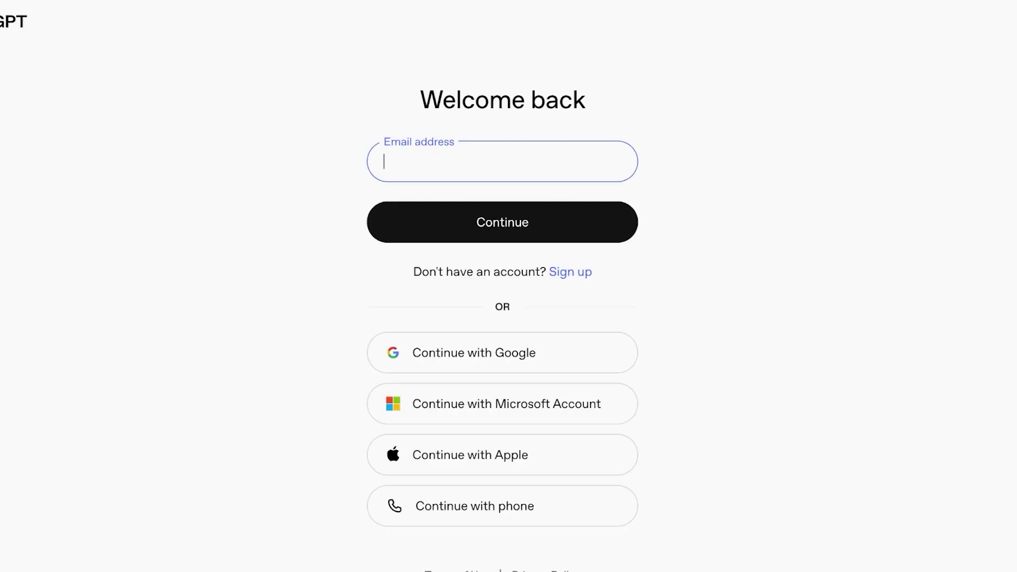
- Sign in with Google using the third listed account
click(503, 353)
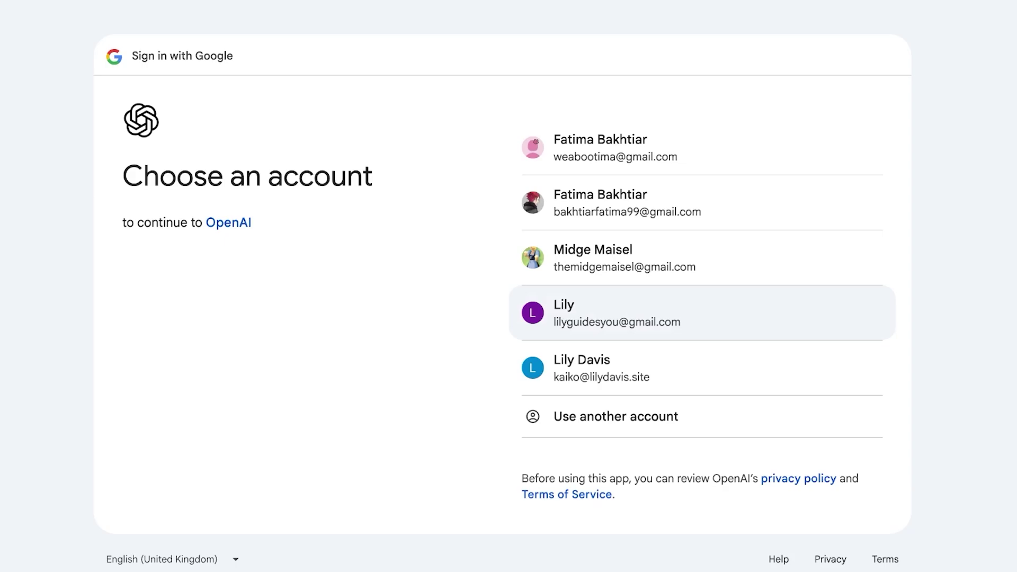
click(626, 258)
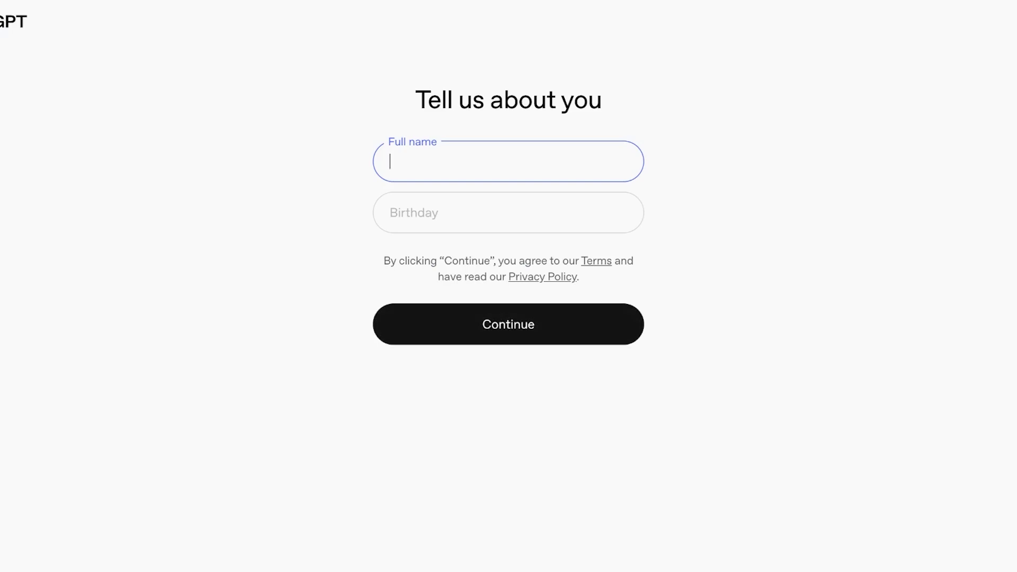
- Fill in the account holder's full name and birthday in the profile form and submit it
text(Midge)
key(Tab)
text(2)
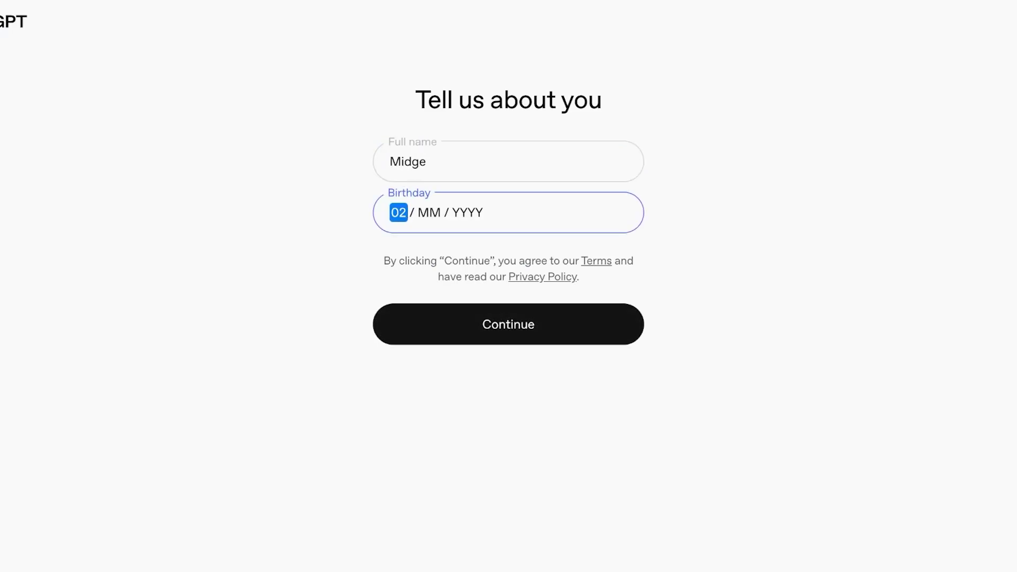
click(426, 162)
text(Maisel)
key(Tab)
text(27)
key(BackSpace)
key(BackSpace)
text(206)
key(shift+Tab)
text(07 / 2002)
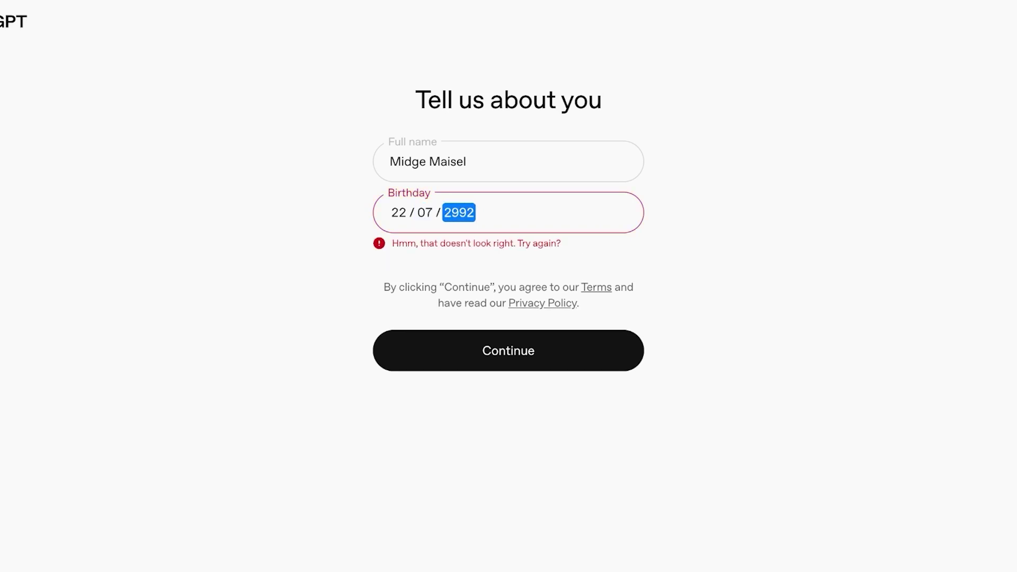
key(Return)
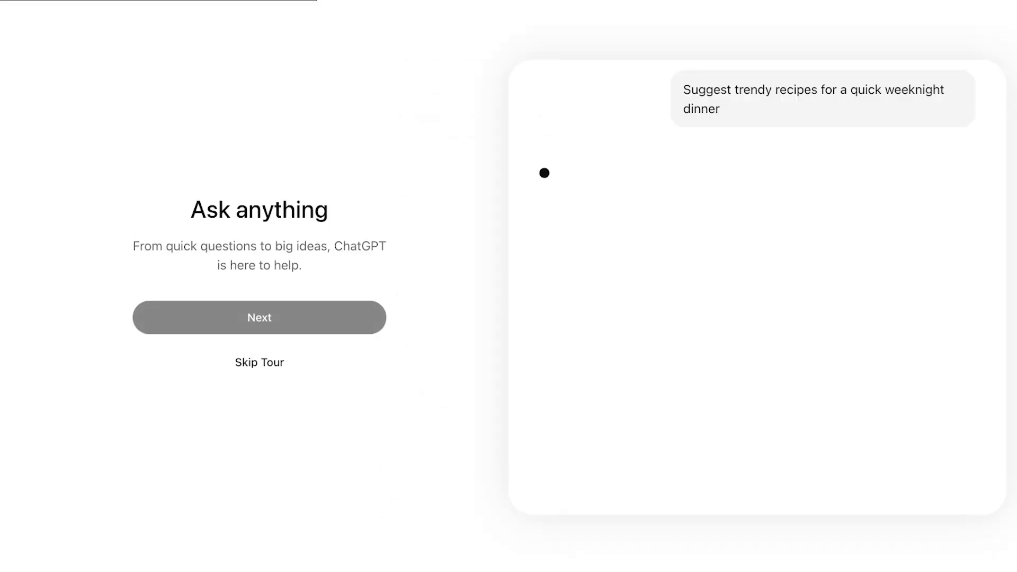
- Skip the introductory tour and accept the notice that ends the account setup
click(260, 361)
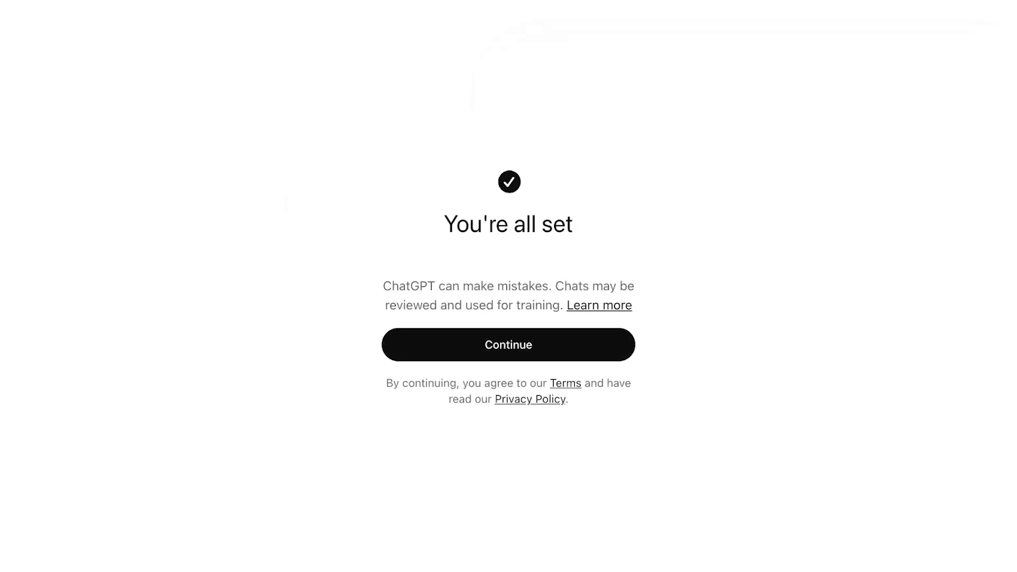
click(508, 345)
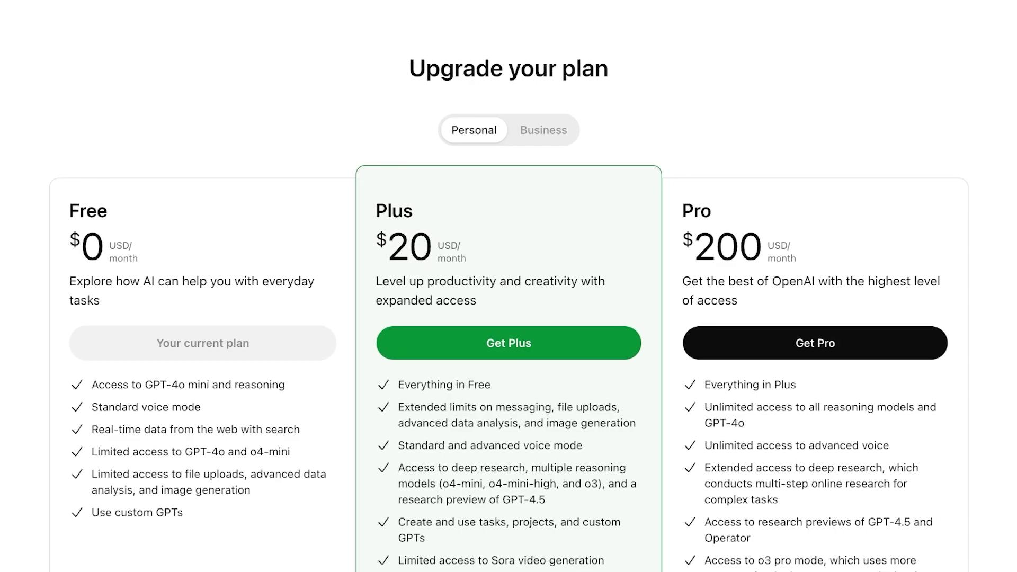
- Compare the Business and Personal plans and choose the Plus plan at $20 per month
click(595, 130)
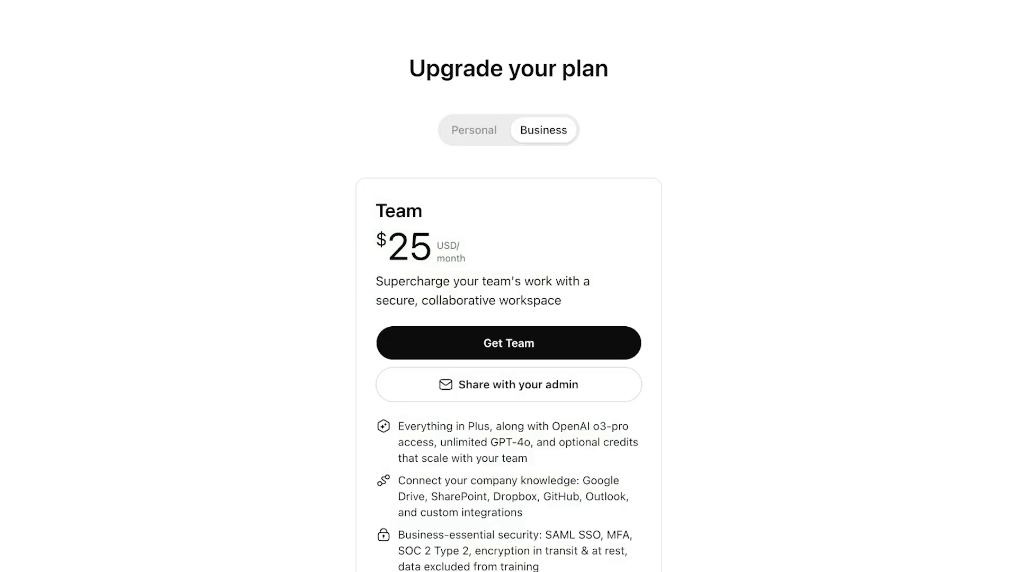
click(473, 130)
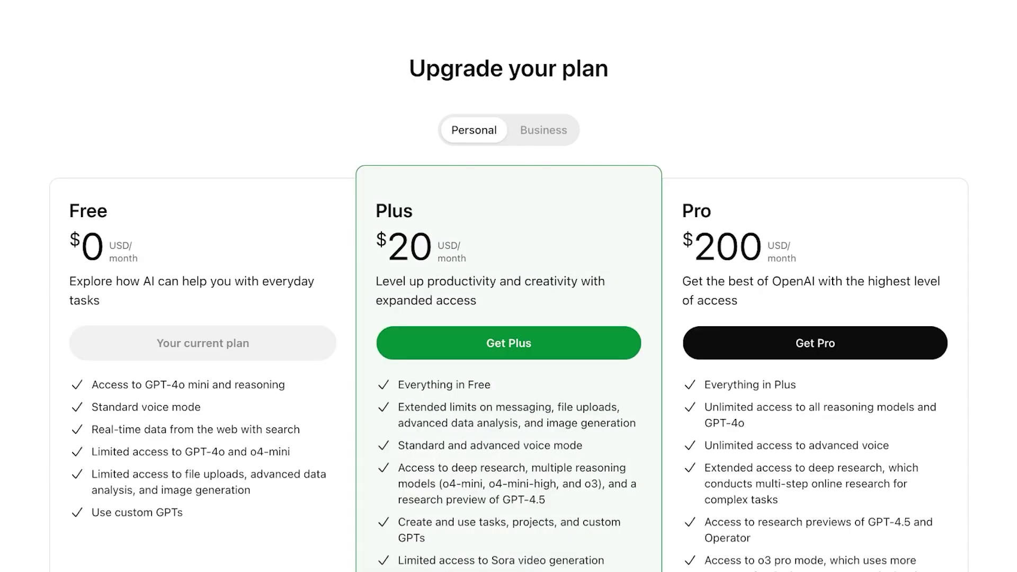
scroll(509, 287, down, 3)
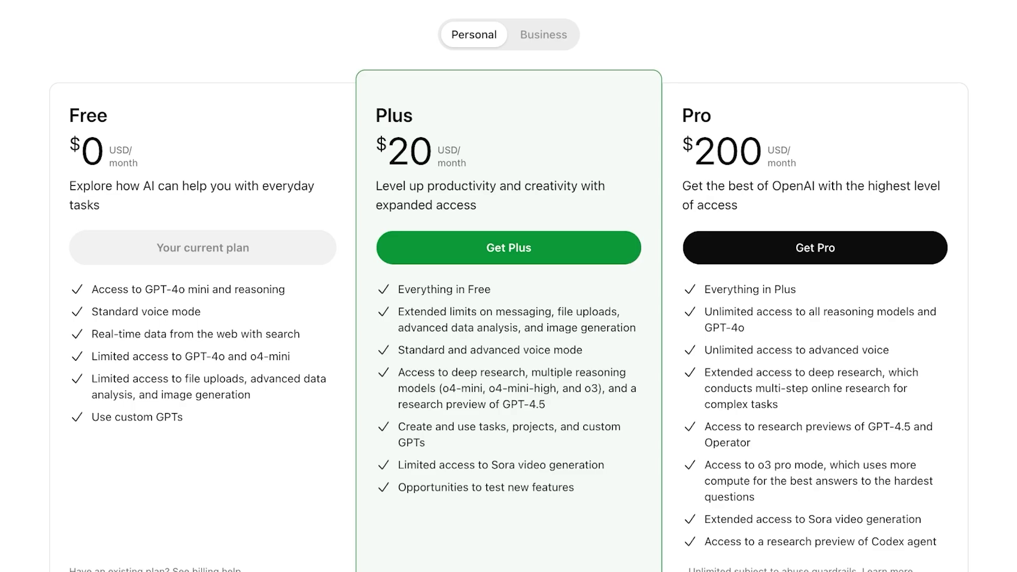
click(509, 248)
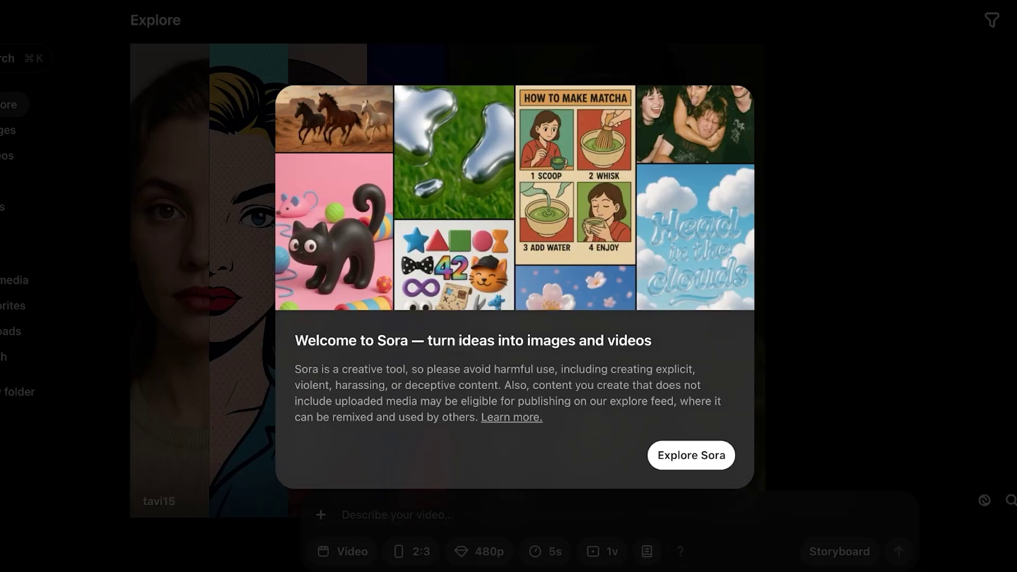
- Enter Sora past the welcome notice and look over its Explore feed, image and video search, and account options
click(691, 455)
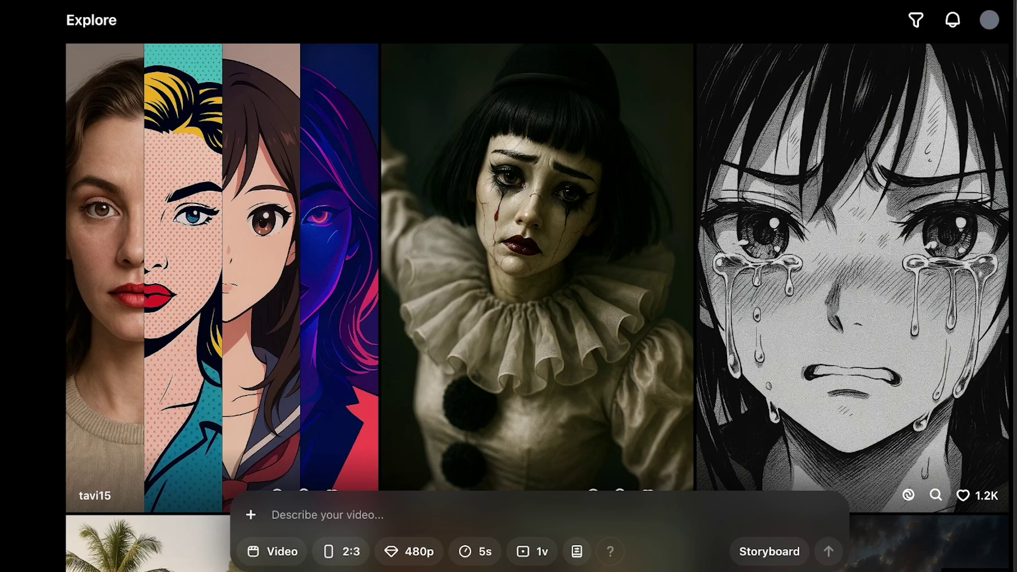
key(super+k)
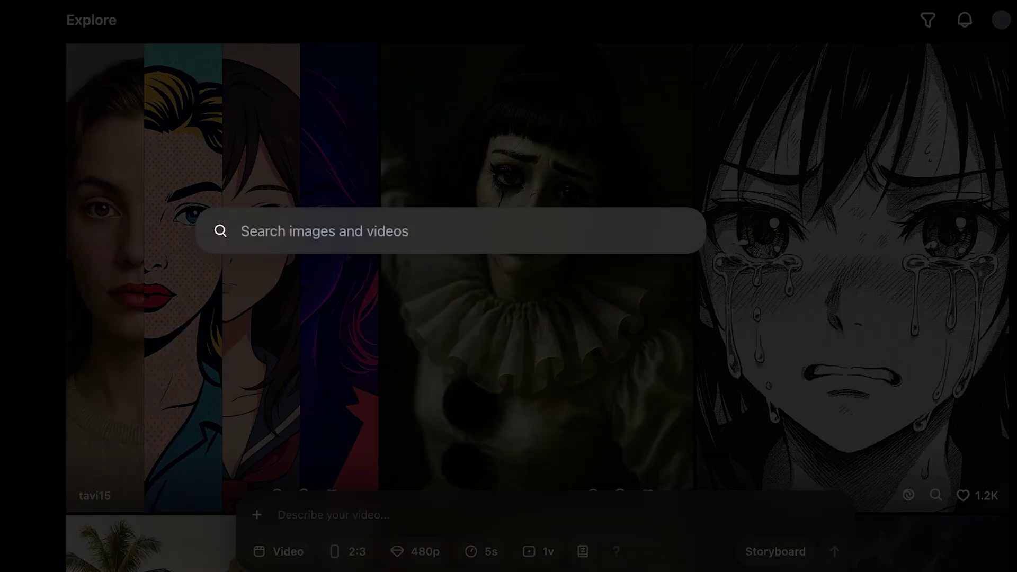
key(Escape)
scroll(537, 286, down, 10)
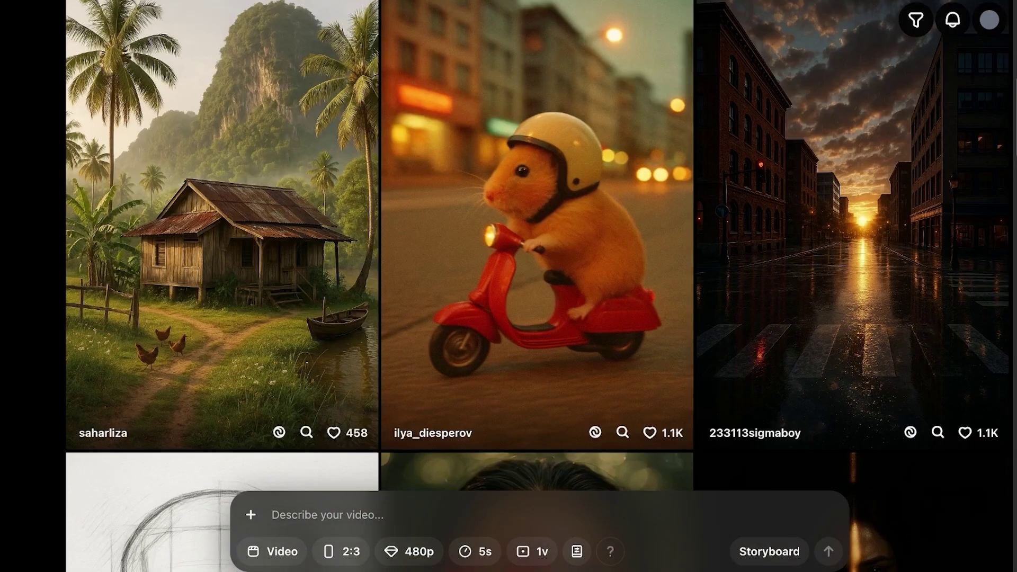
click(989, 20)
key(Escape)
scroll(536, 286, up, 10)
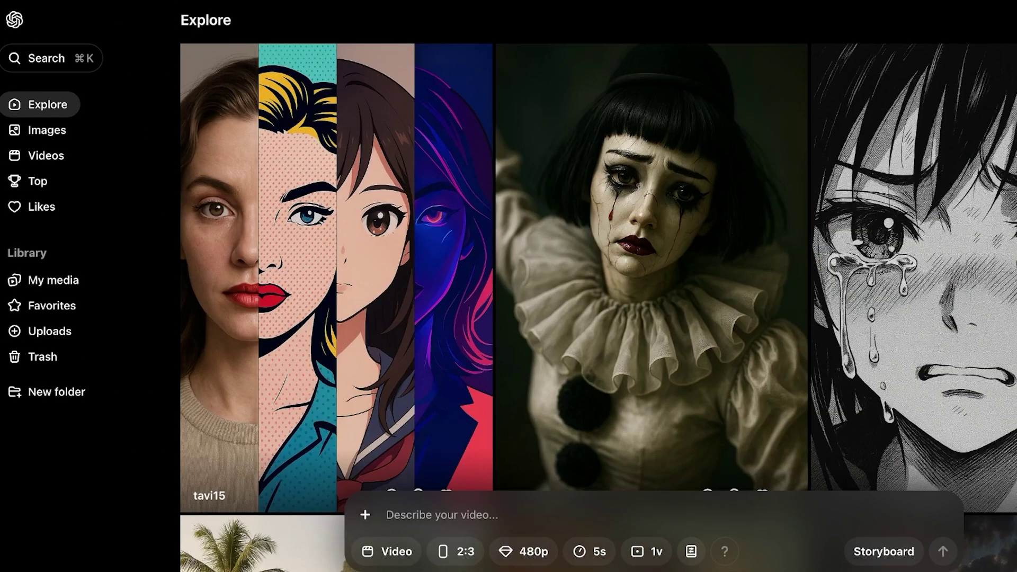
- Browse the Images feed in Sora
click(47, 130)
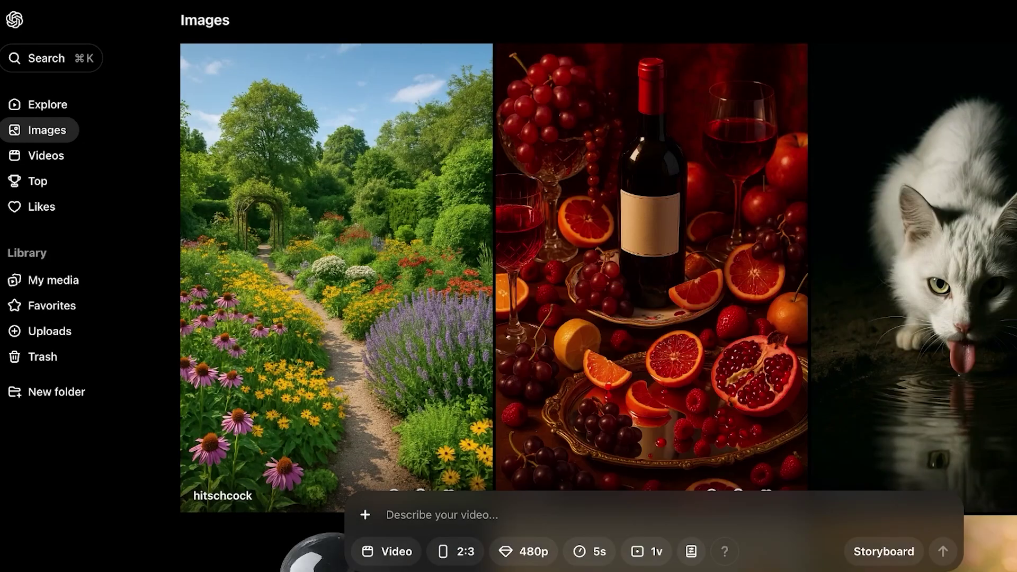
scroll(598, 265, down, 10)
scroll(598, 265, down, 10)
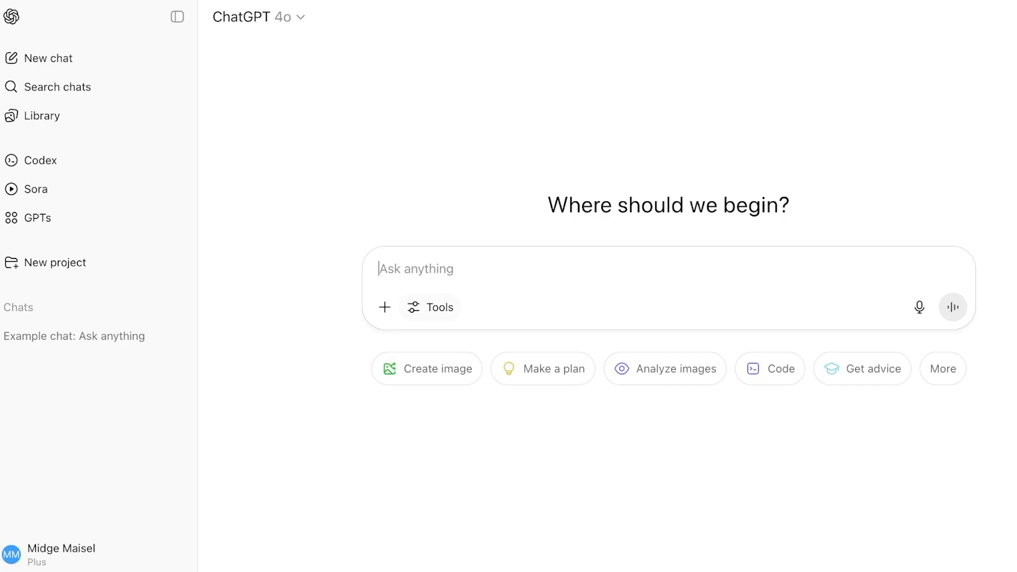
- Switch to a new ChatGPT chat, check the attachment options and turn on Agent mode
click(385, 308)
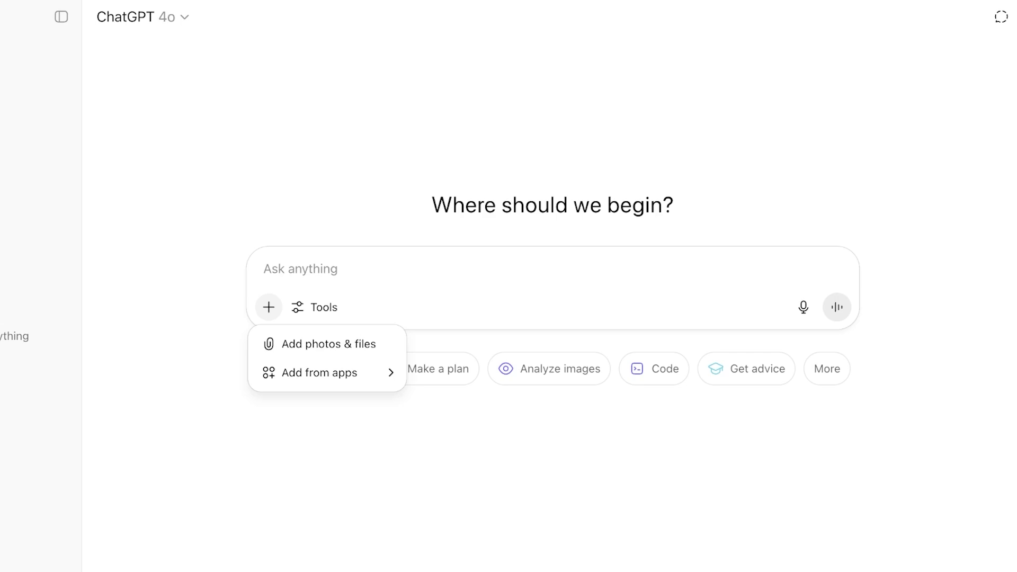
click(316, 307)
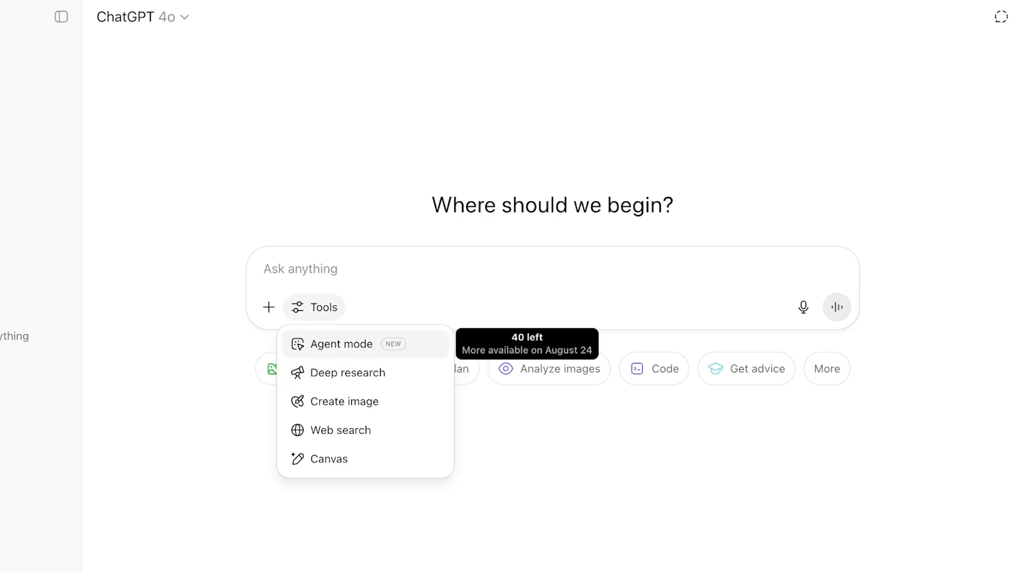
click(341, 343)
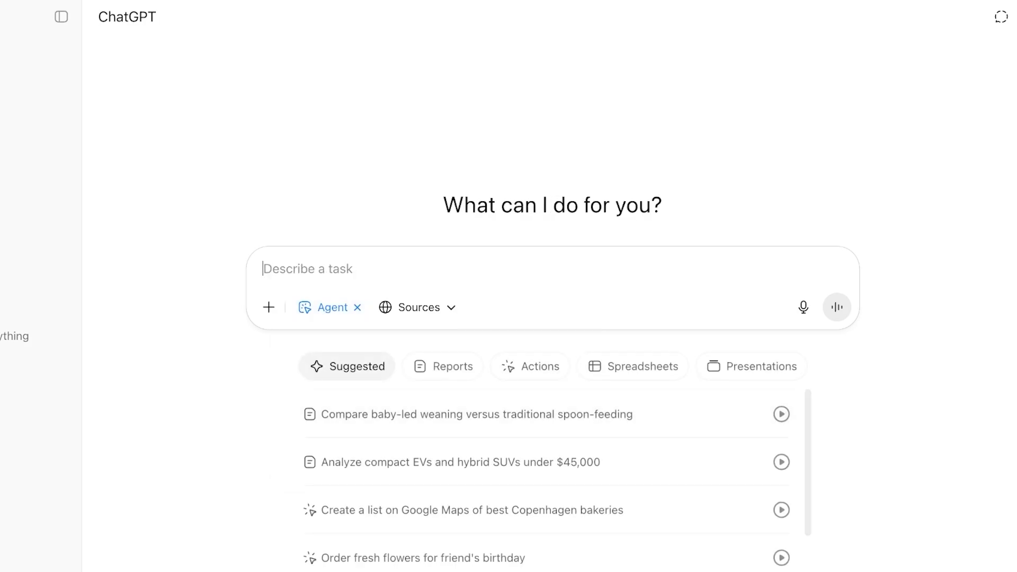
- Look through the sample agent tasks under Suggested, Reports, Actions, Spreadsheets and Presentations
scroll(547, 462, down, 1)
scroll(547, 463, up, 1)
click(443, 367)
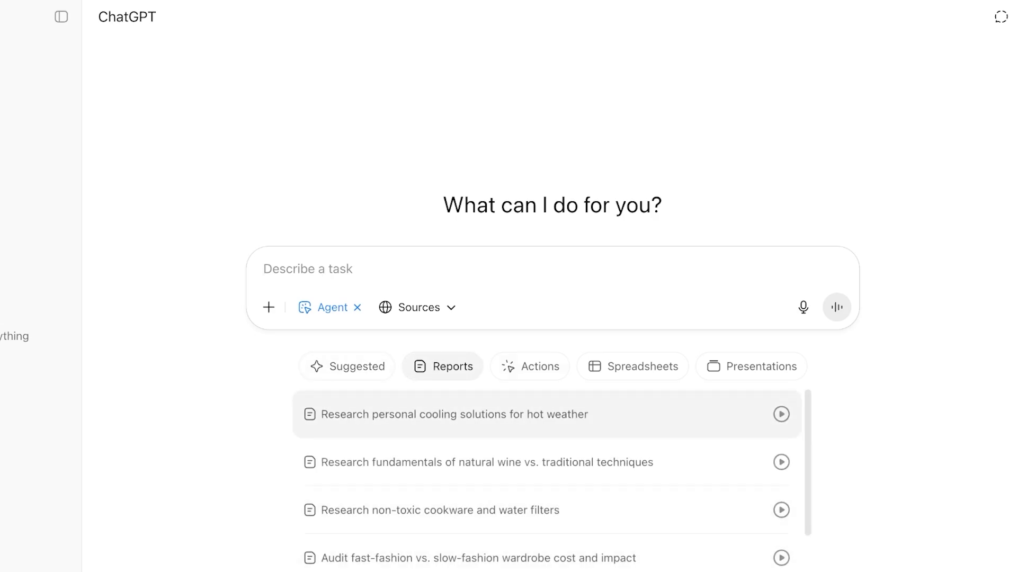
click(529, 367)
click(634, 366)
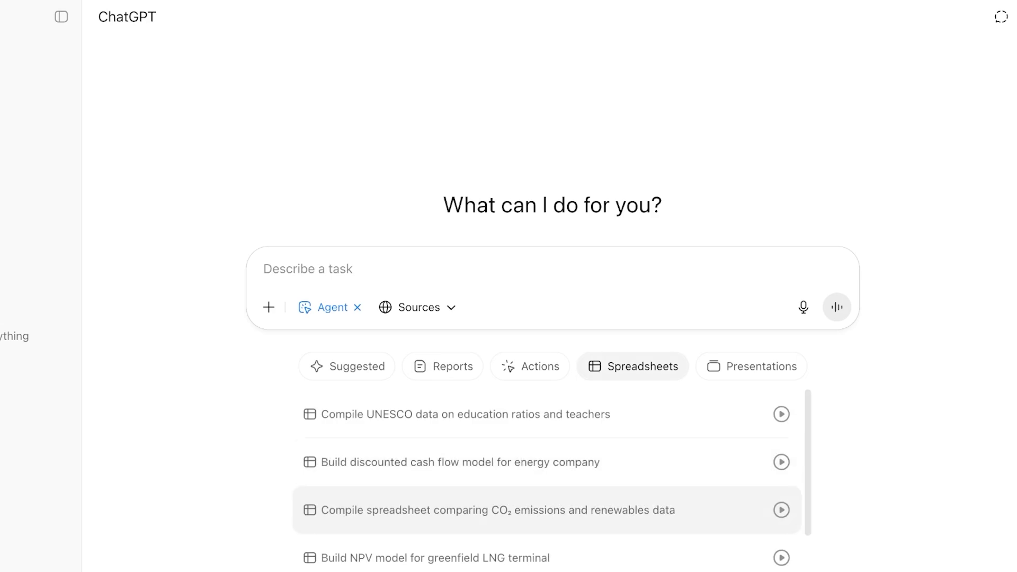
click(751, 366)
- Load the Reports example "Audit fast-fashion vs. slow-fashion wardrobe cost and impact", check its available sources and send the prompt to the agent
click(443, 366)
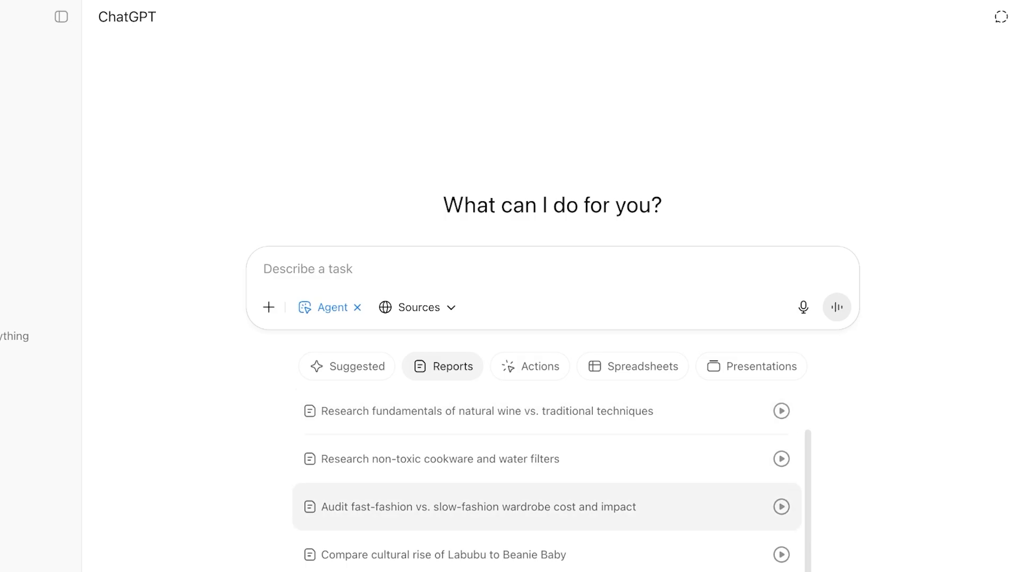
click(546, 507)
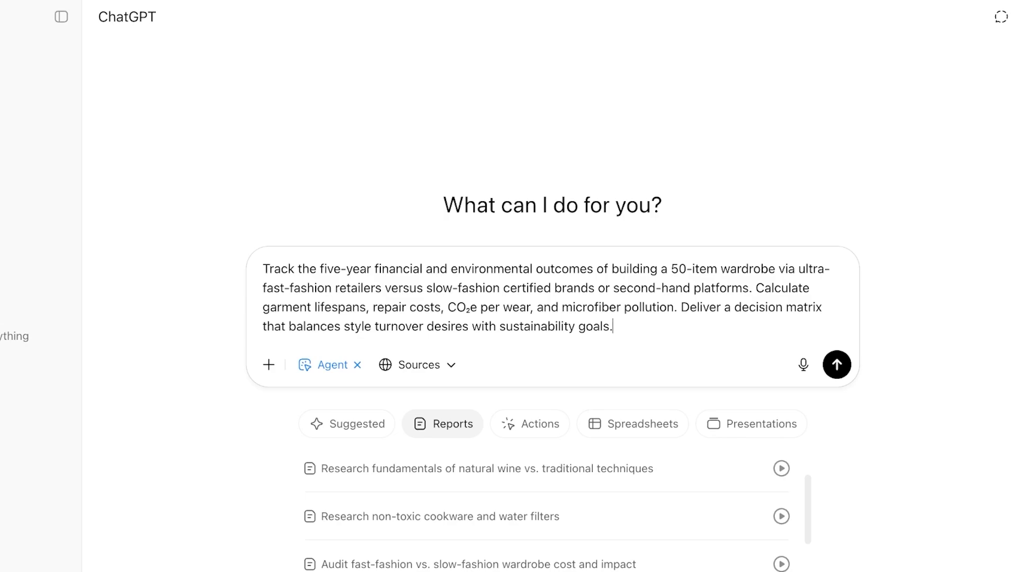
click(419, 364)
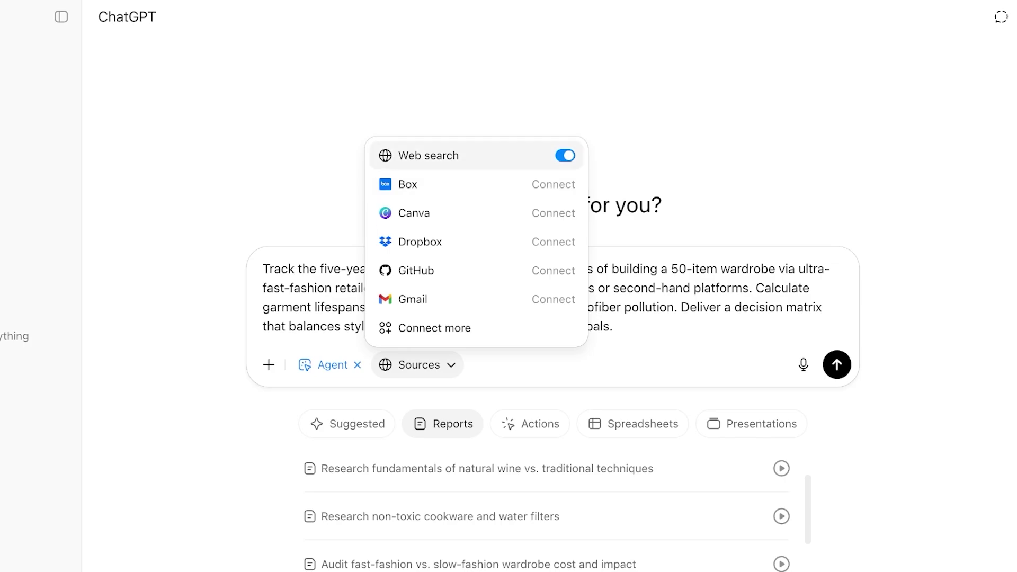
key(Escape)
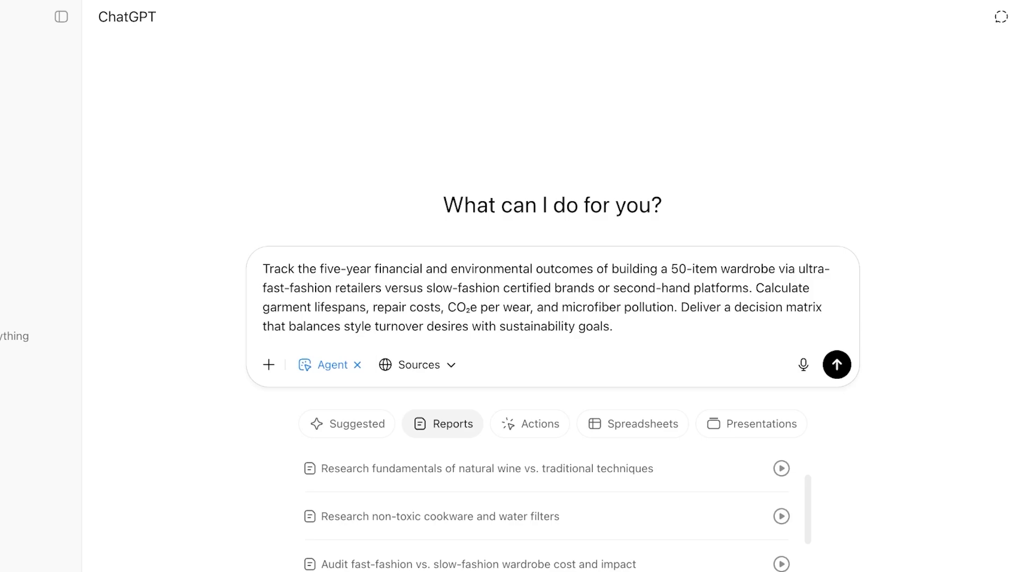
key(Return)
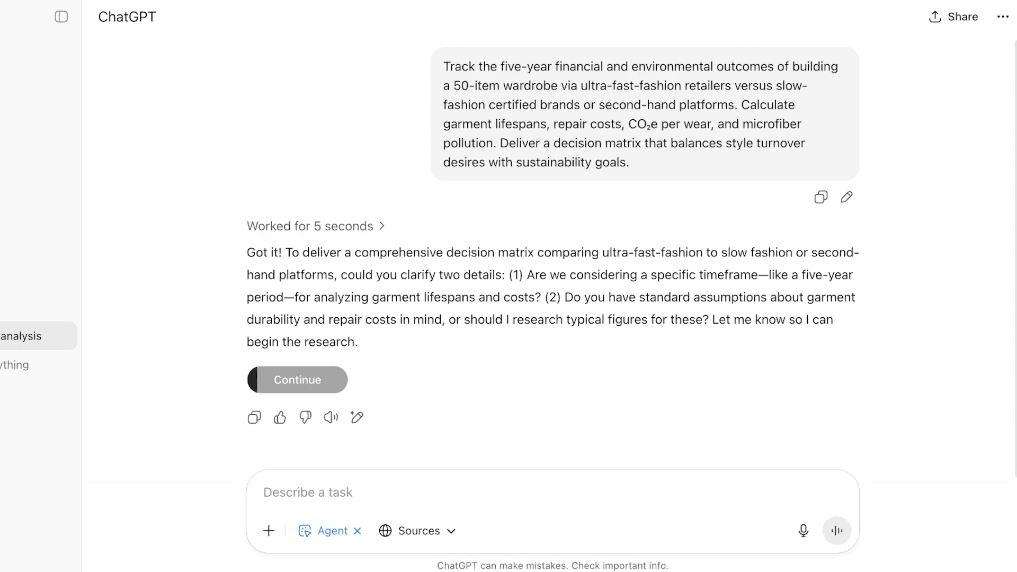
- Follow the agent's live browser activity as it works on the wardrobe research task
scroll(552, 259, down, 1)
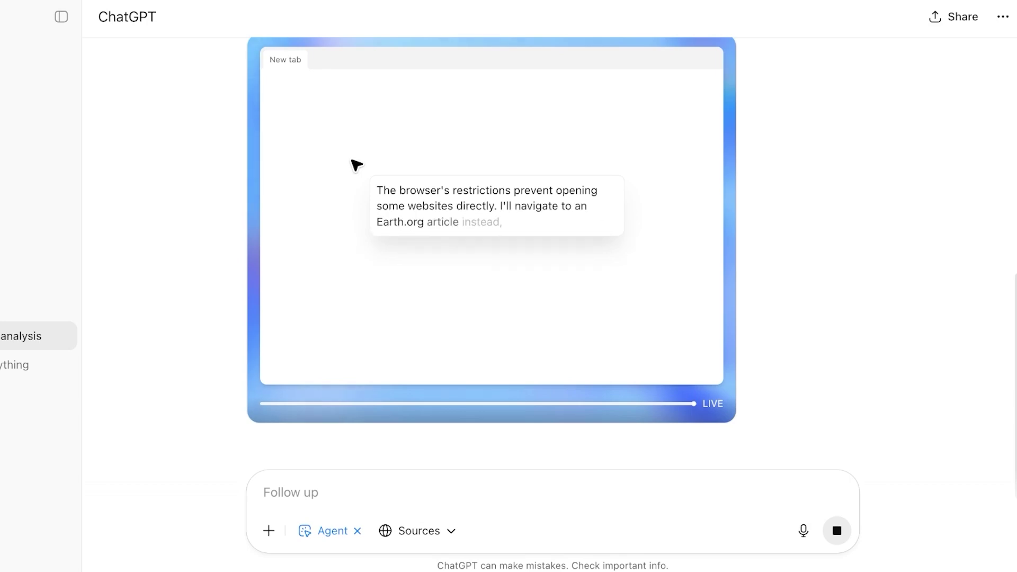
scroll(491, 254, down, 1)
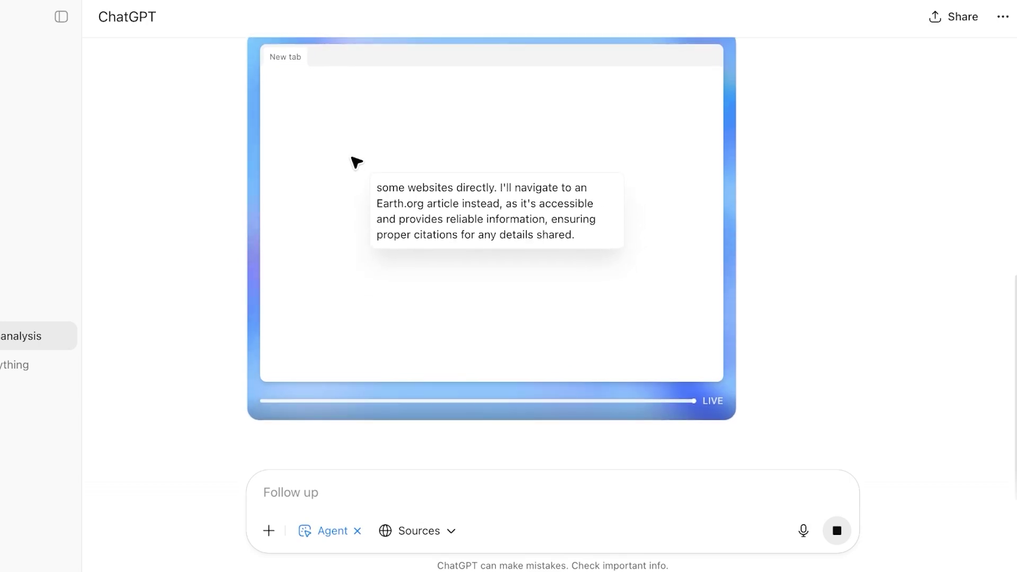
scroll(491, 255, up, 6)
scroll(491, 255, down, 2)
scroll(509, 255, down, 4)
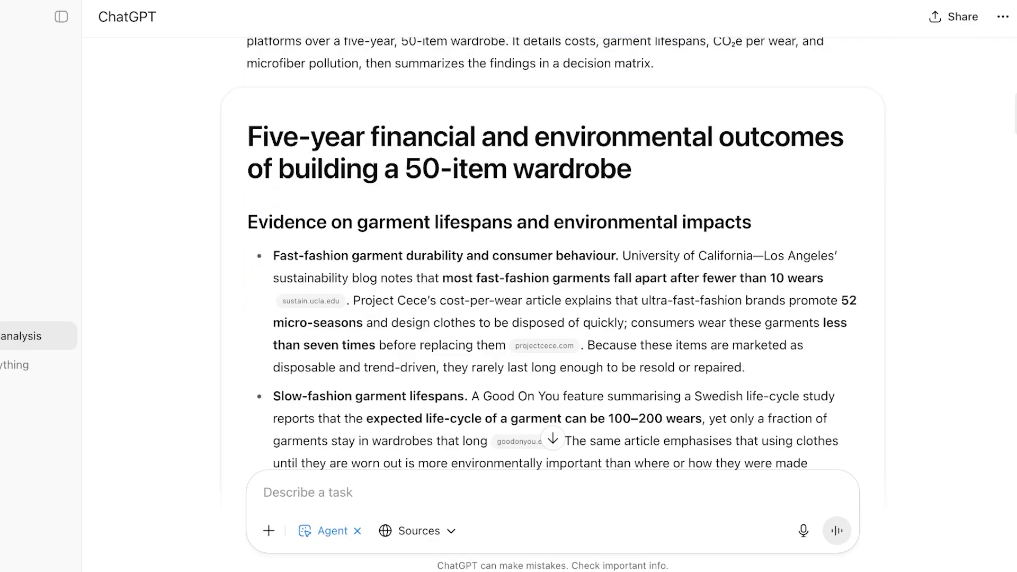
- Read the finished wardrobe report from the agent's clarifying questions through the assumptions, calculations, results and decision matrix to the closing summary
scroll(552, 255, up, 7)
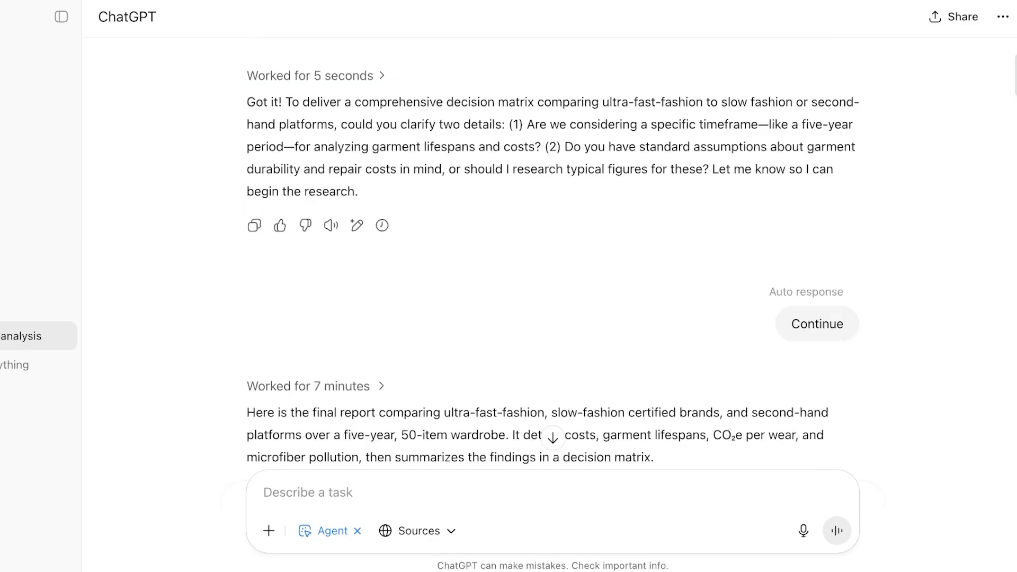
scroll(552, 255, down, 5)
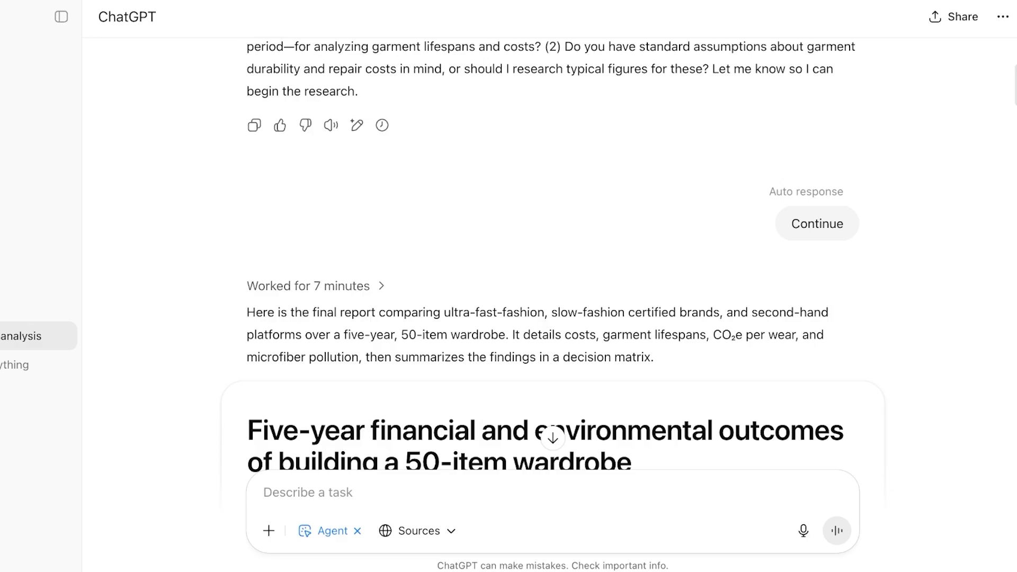
scroll(553, 253, down, 5)
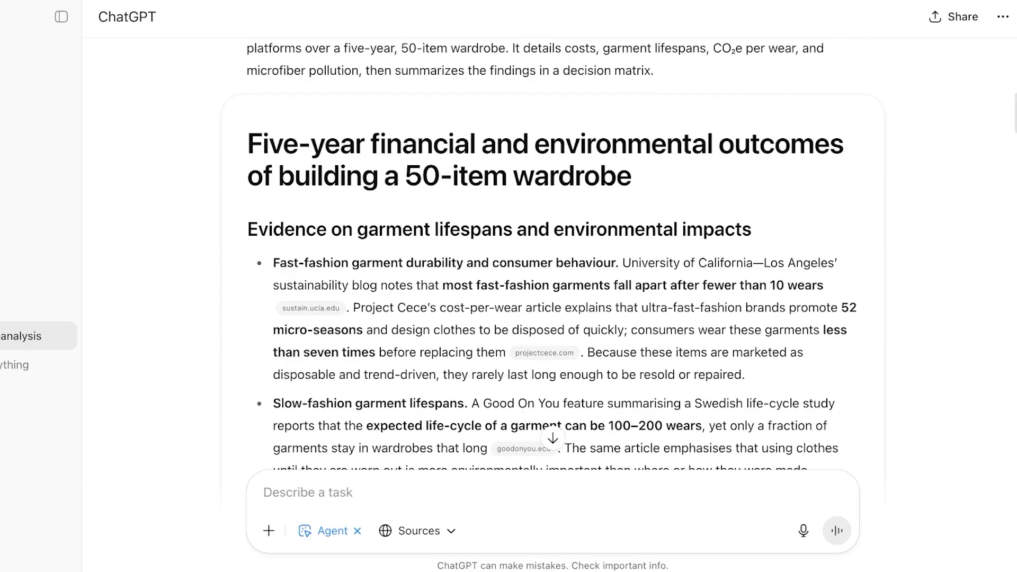
scroll(553, 259, down, 20)
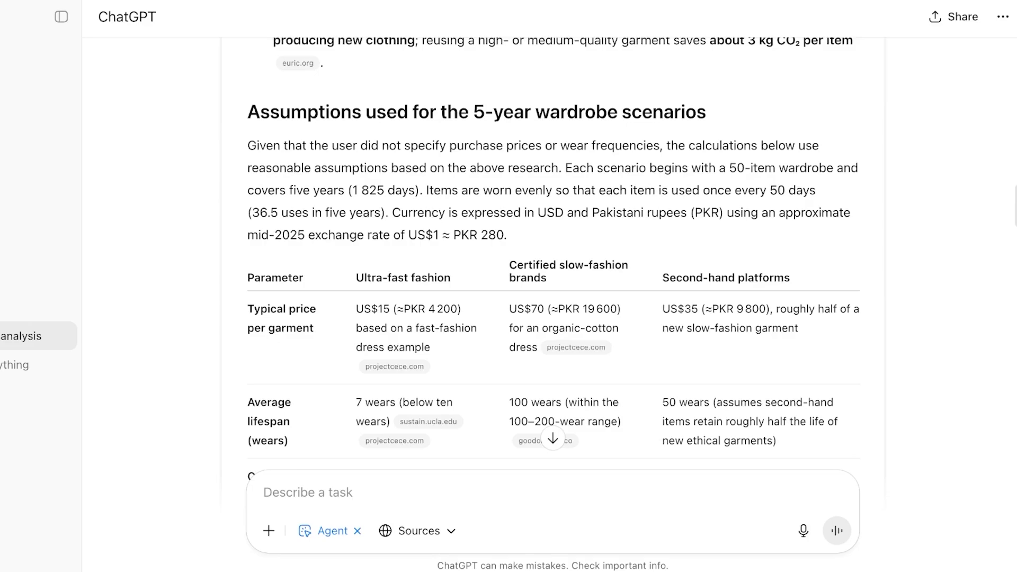
scroll(553, 254, down, 15)
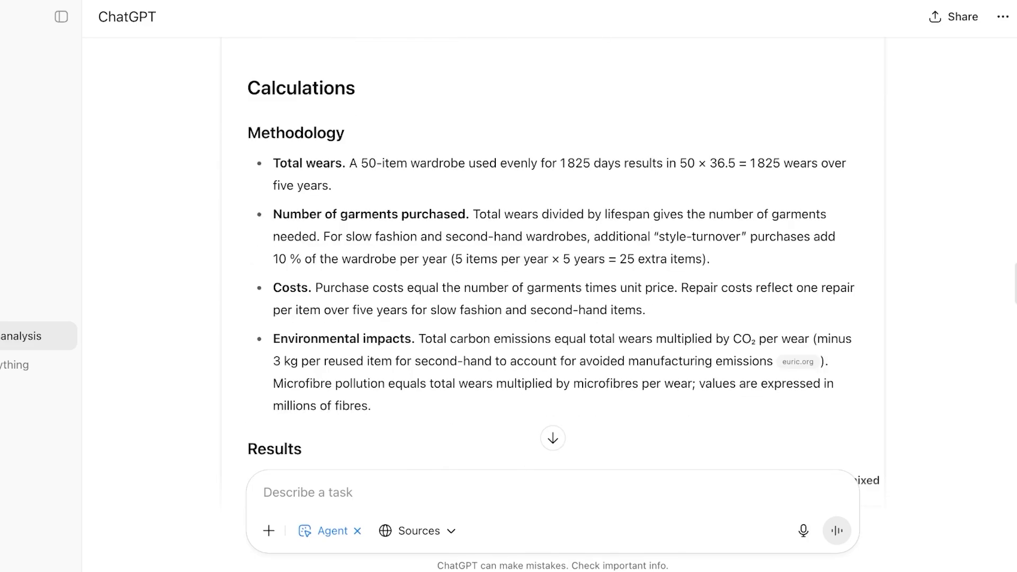
scroll(552, 254, down, 10)
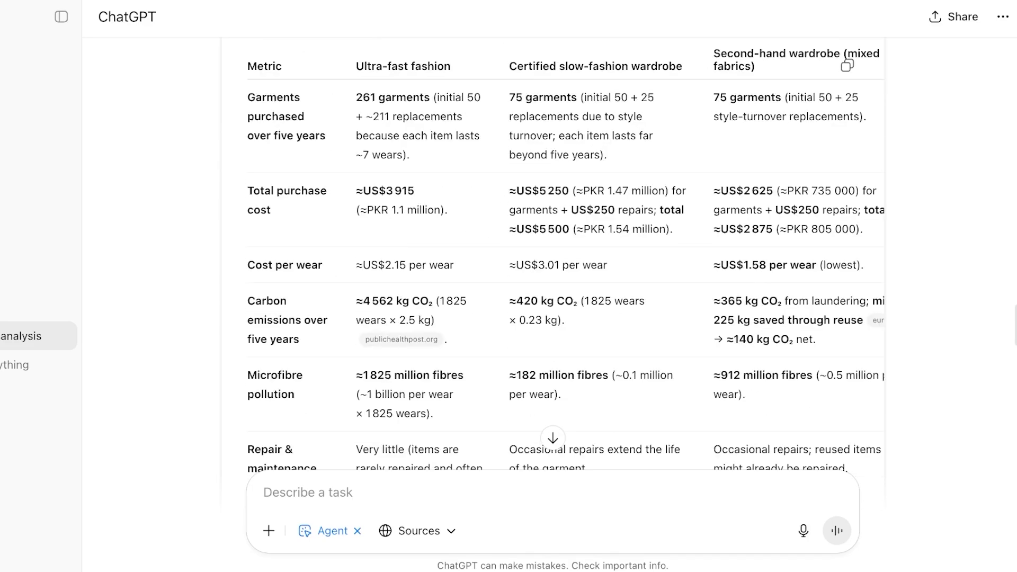
scroll(553, 254, down, 8)
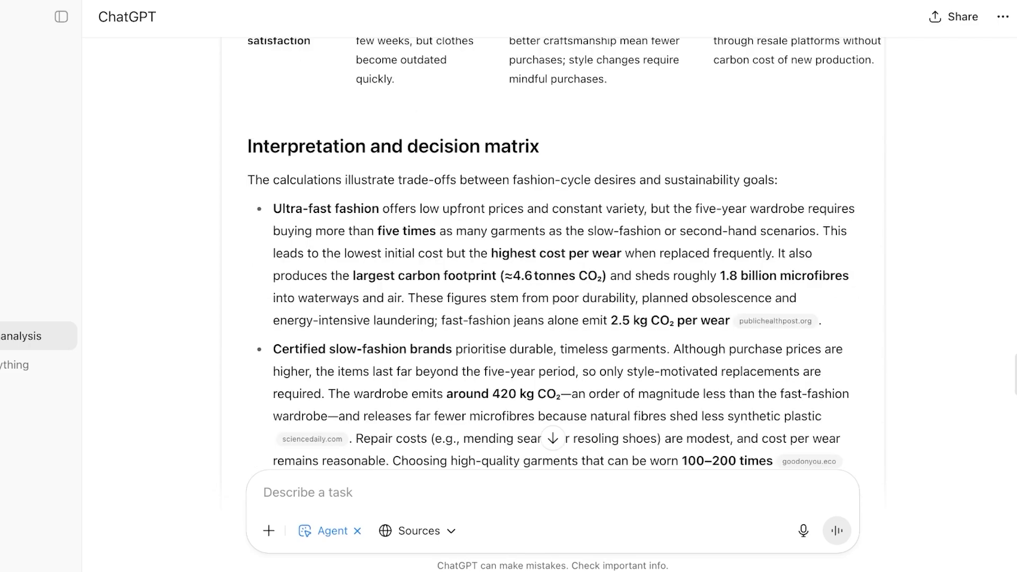
scroll(552, 254, down, 20)
scroll(553, 254, up, 12)
scroll(553, 255, down, 3)
scroll(553, 254, down, 8)
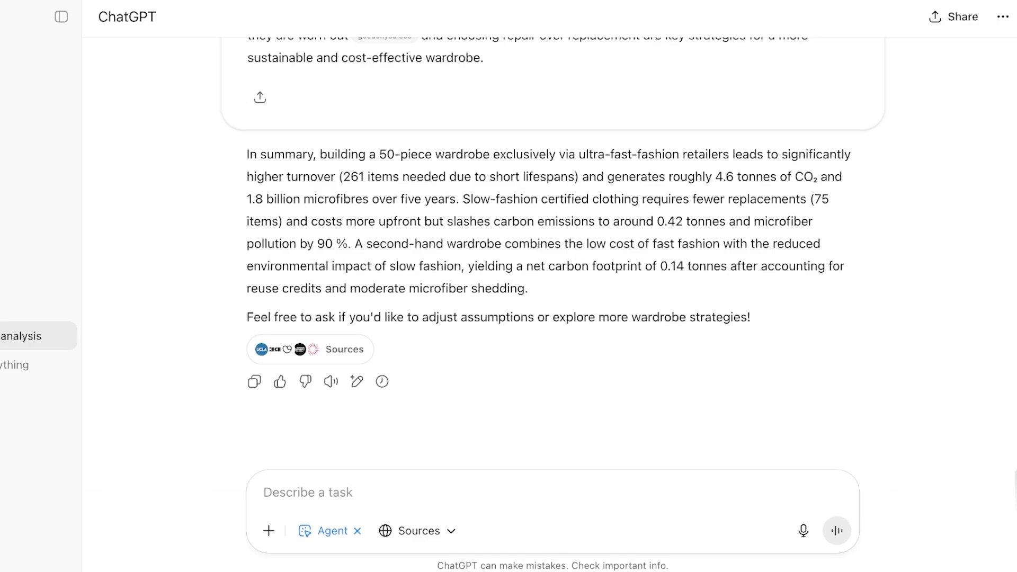
- Review the report again, from the evidence on garment lifespans and the scenario assumptions down to the conclusion
scroll(553, 255, up, 20)
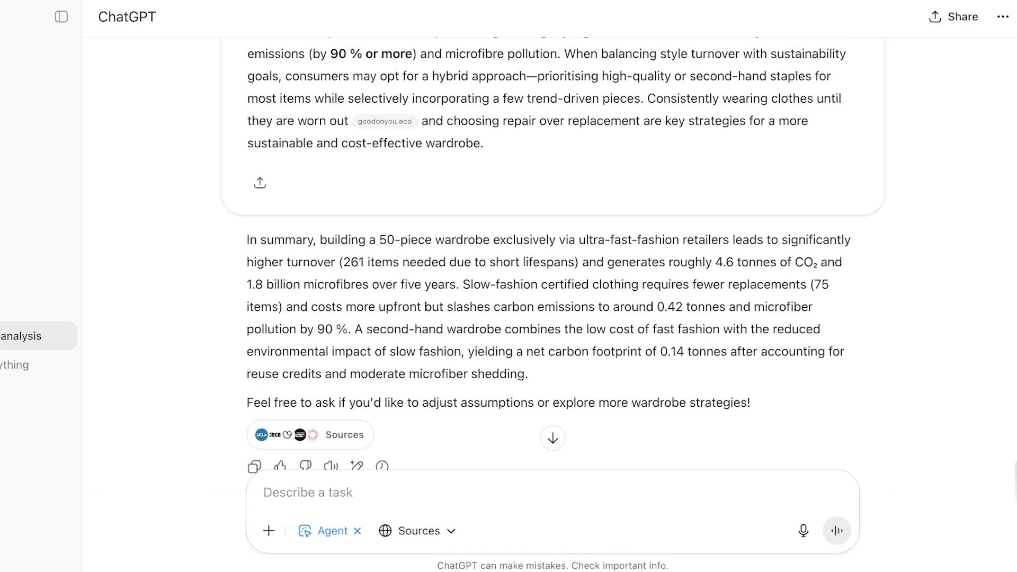
scroll(553, 254, down, 13)
scroll(552, 254, up, 12)
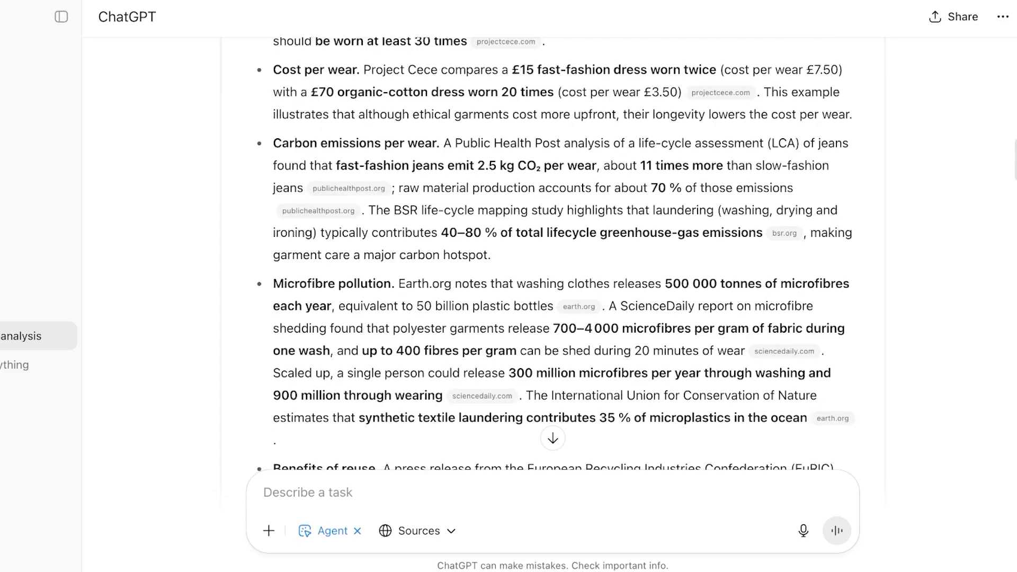
scroll(552, 255, up, 8)
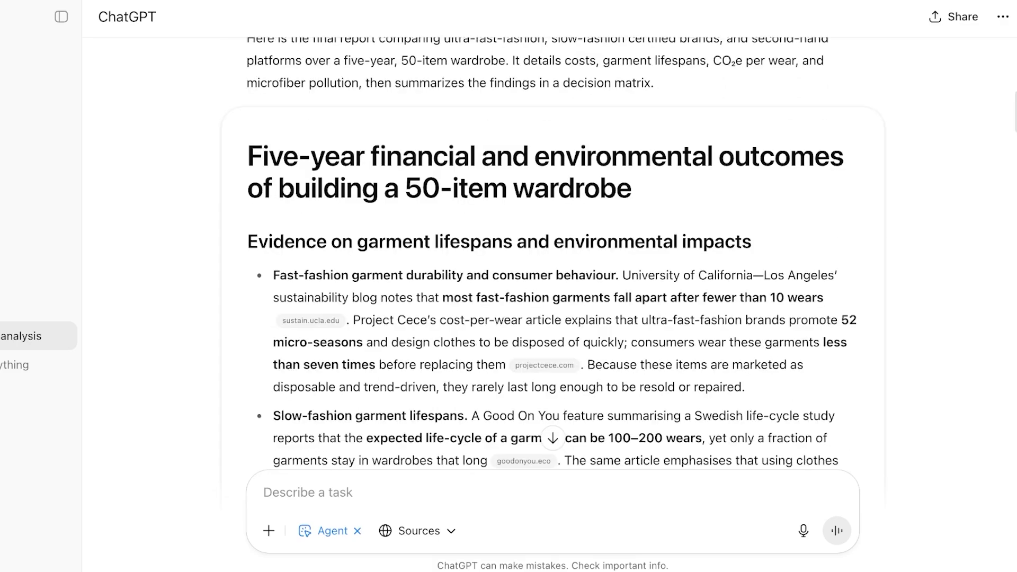
scroll(552, 255, down, 4)
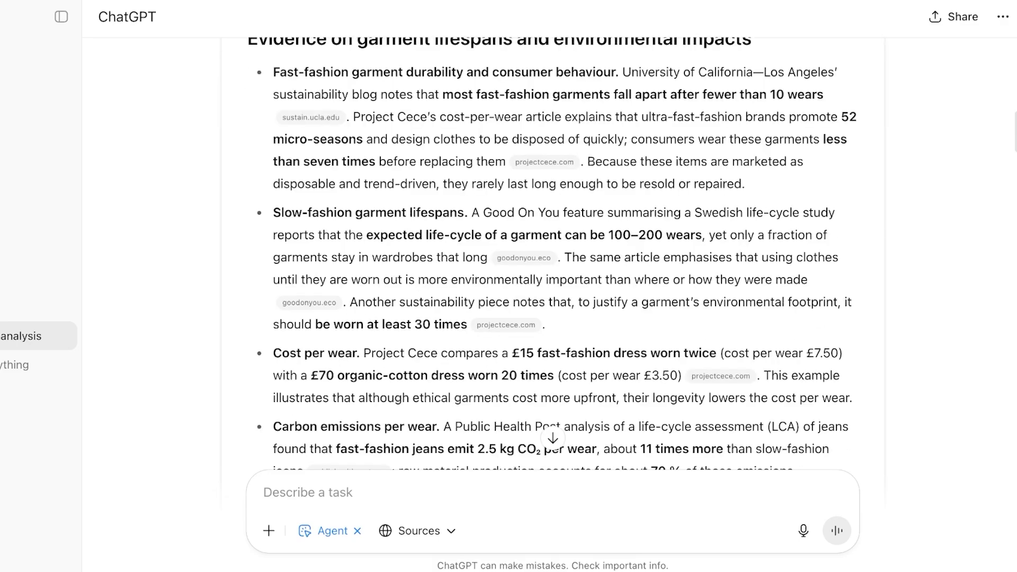
scroll(552, 254, down, 11)
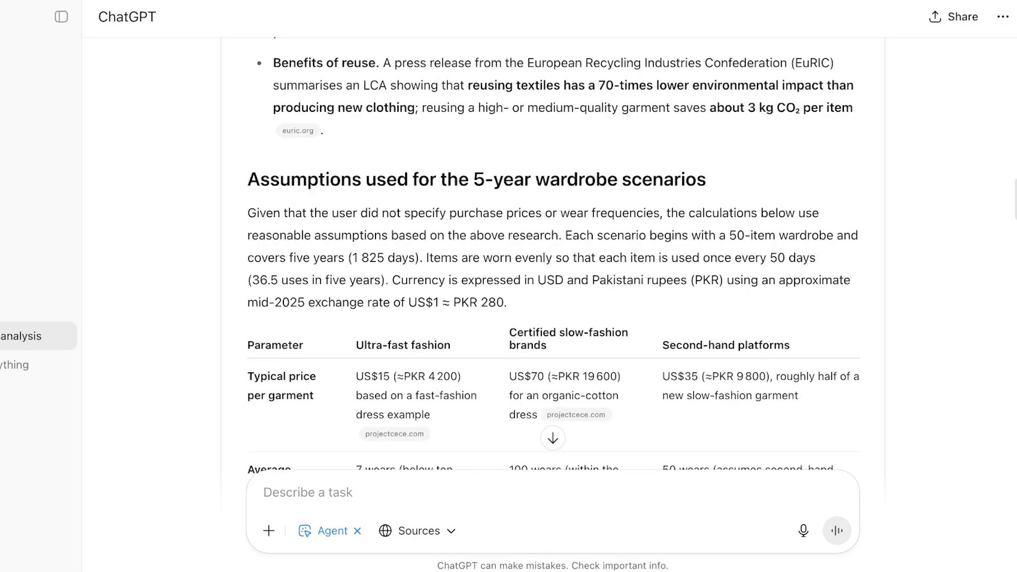
scroll(553, 255, down, 20)
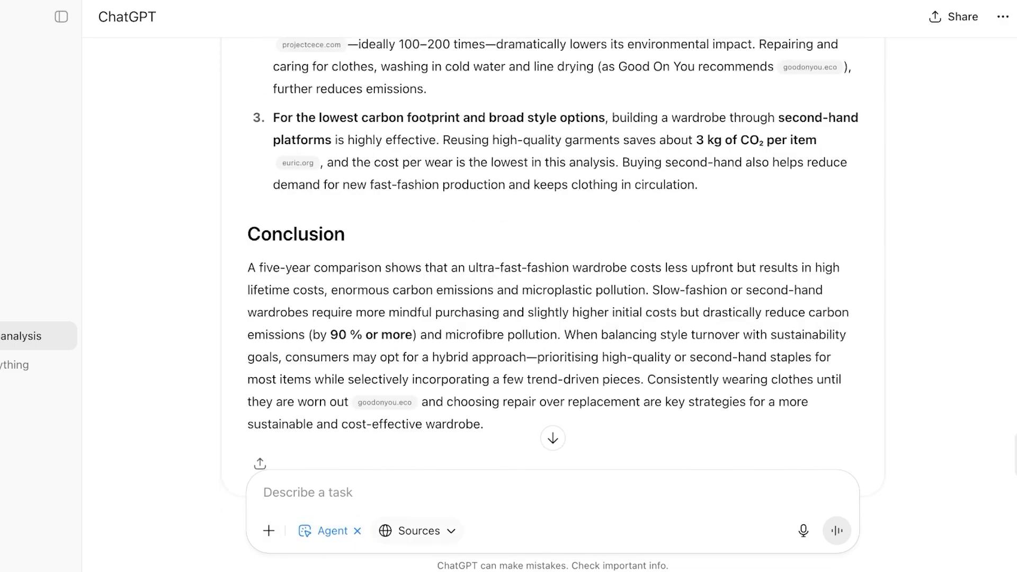
- Turn Agent mode off and back on for the follow-up message
click(417, 530)
click(357, 530)
click(358, 530)
click(315, 531)
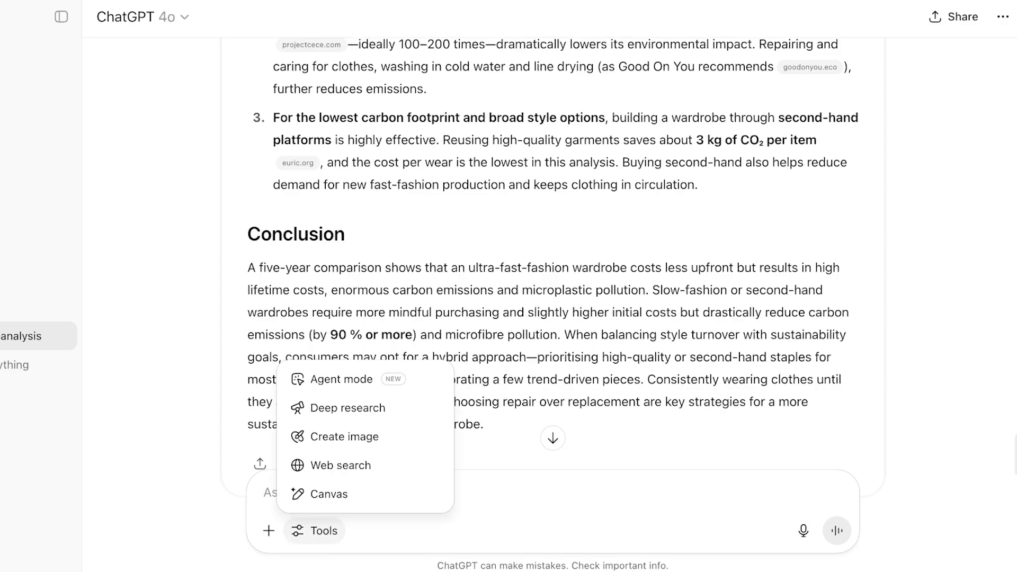
click(341, 379)
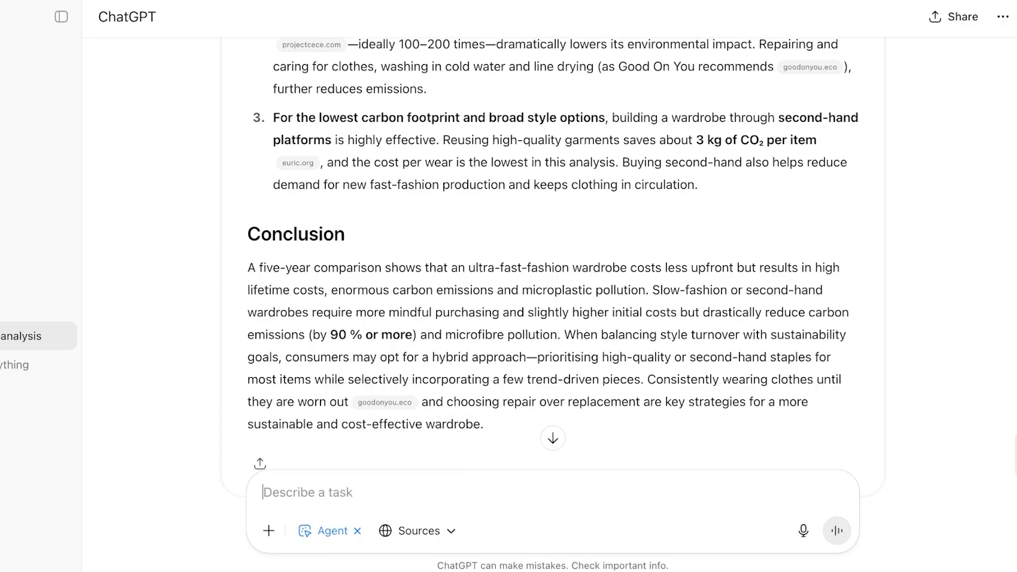
- Send the agent the follow-up prompt "make slides for this report make them concise"
text(make slides for hi)
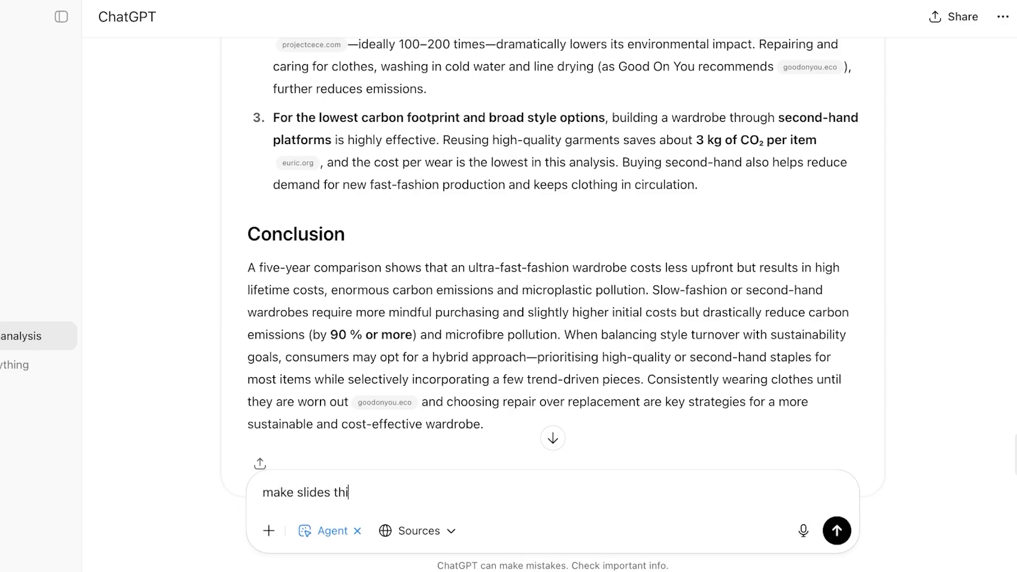
text(s report make them conc)
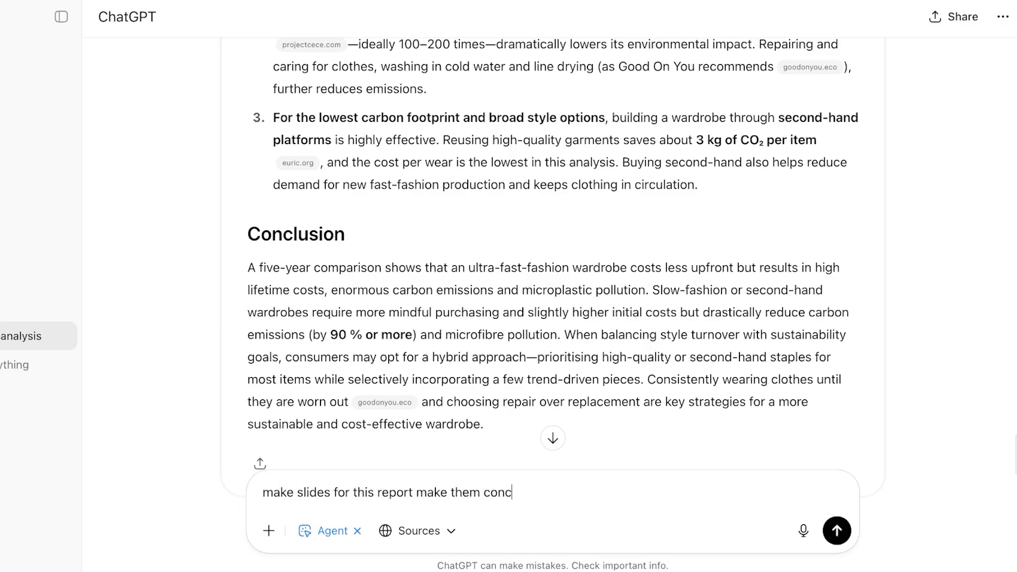
text(ise)
key(Return)
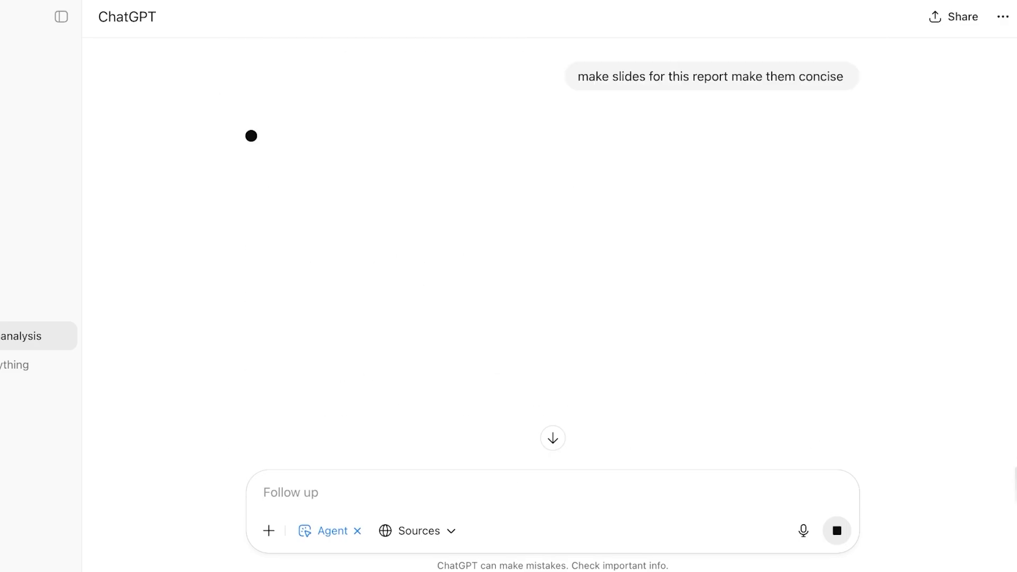
- Glance back over the report's assumptions and calculations, and check the agent's progress on the slides
scroll(554, 253, up, 15)
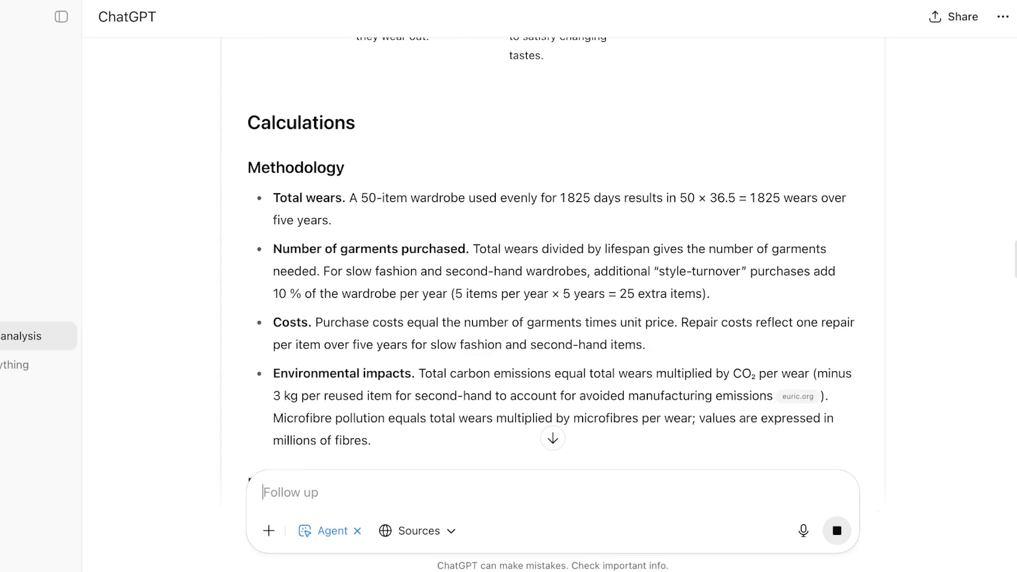
scroll(553, 253, down, 20)
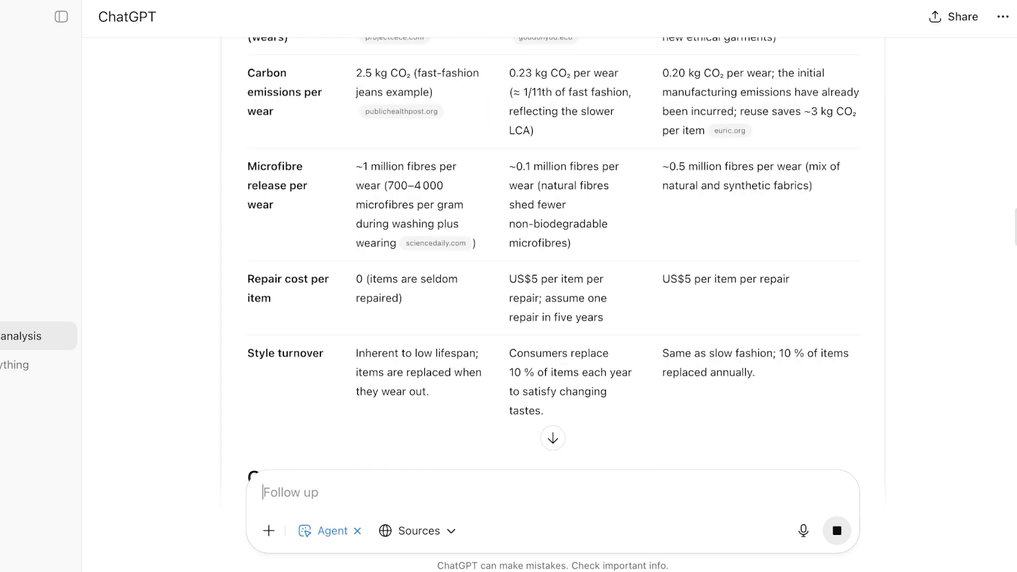
scroll(553, 253, up, 15)
scroll(553, 254, down, 20)
scroll(553, 253, down, 20)
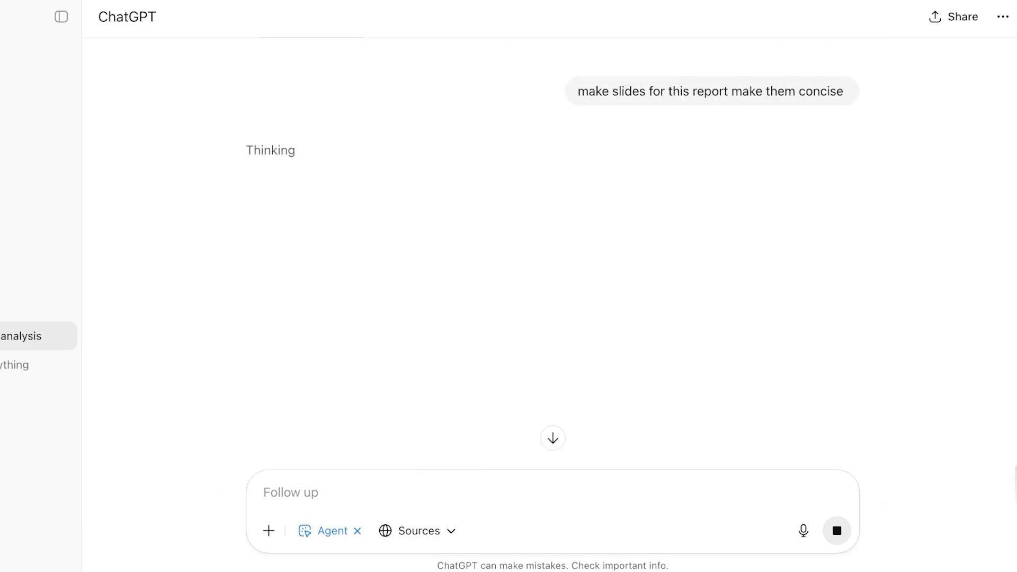
scroll(553, 254, down, 3)
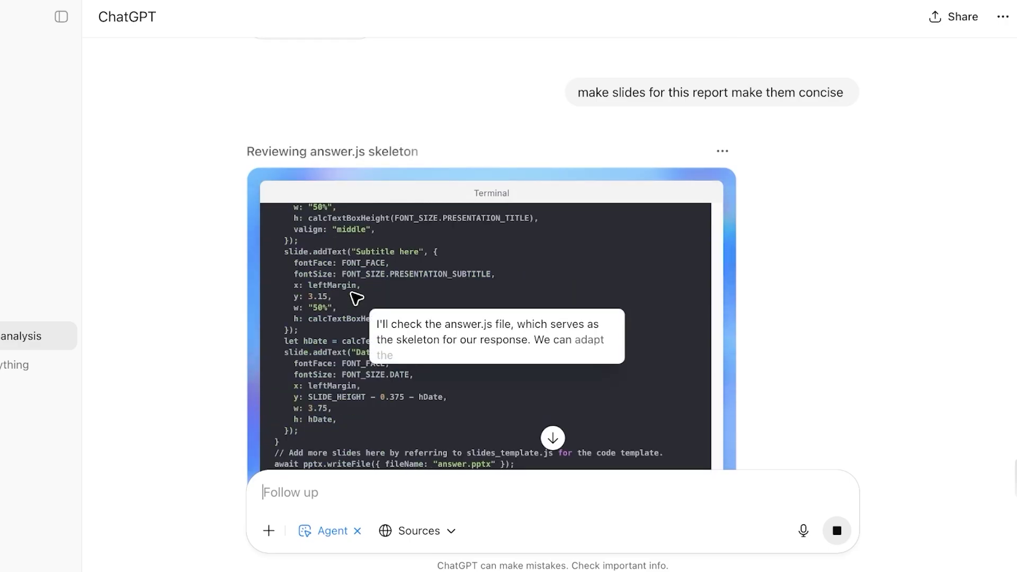
- Examine the report's evidence on garment lifespans, cost per wear, carbon emissions, microfibre pollution and reuse while the agent works
scroll(553, 265, up, 10)
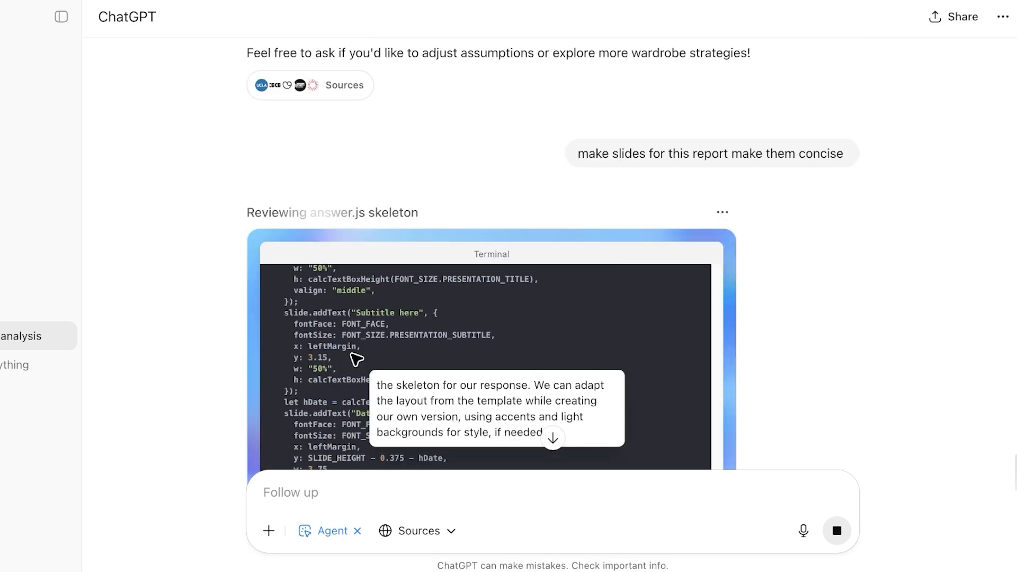
scroll(552, 265, up, 15)
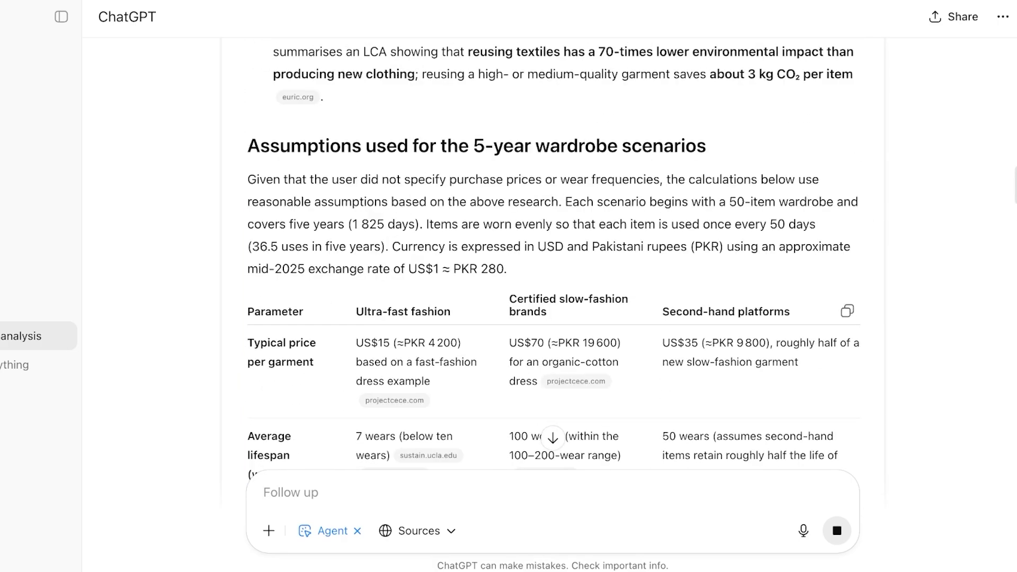
scroll(553, 265, up, 12)
scroll(553, 265, down, 7)
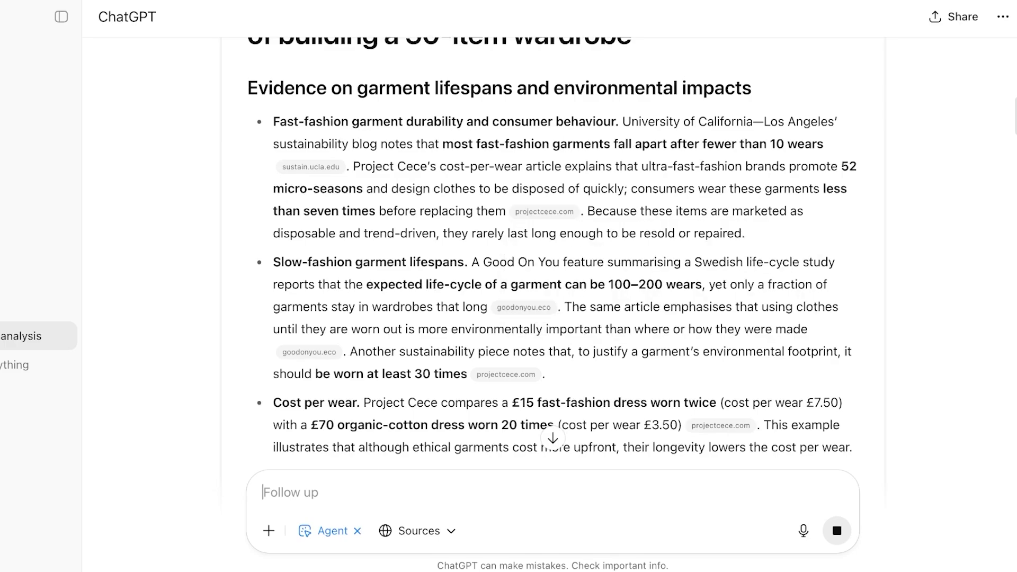
drag(454, 144, 725, 144)
click(725, 144)
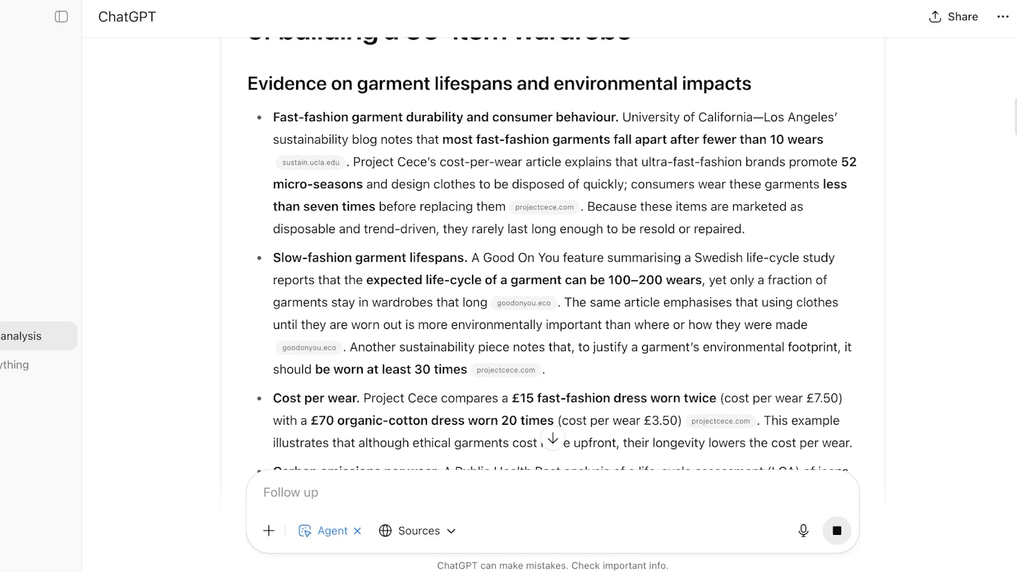
scroll(506, 274, down, 2)
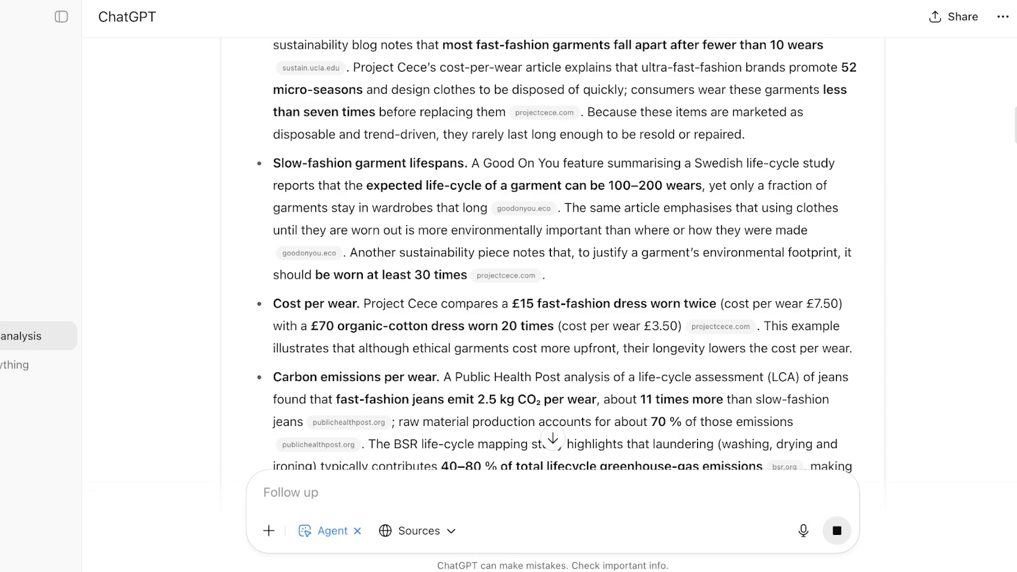
scroll(564, 254, down, 1)
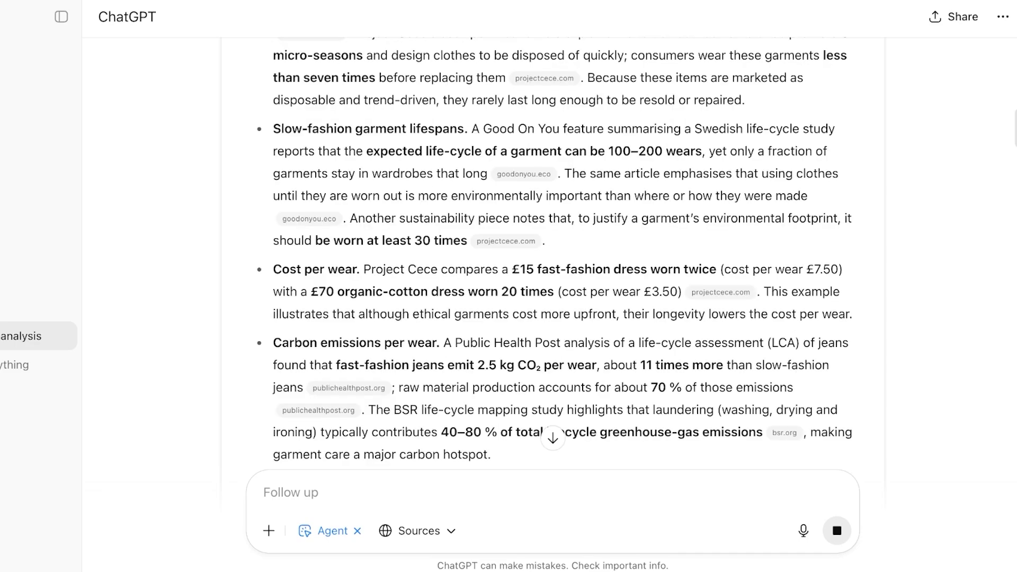
scroll(562, 254, down, 3)
scroll(555, 255, down, 10)
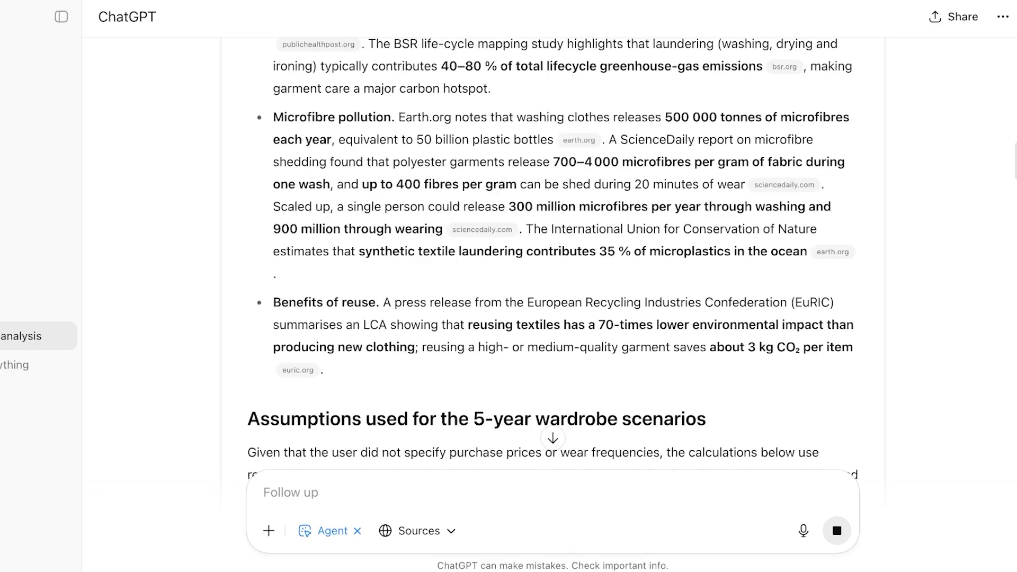
- Examine the 5-year scenario assumptions table comparing price, lifespan, carbon emissions and microfibre release across the three wardrobe types
scroll(555, 254, up, 3)
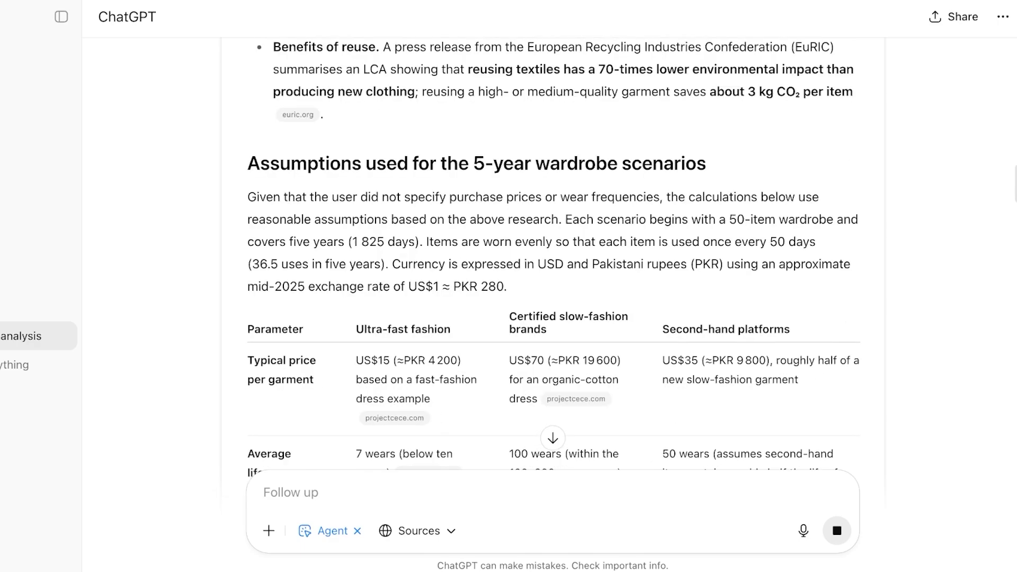
scroll(556, 255, down, 1)
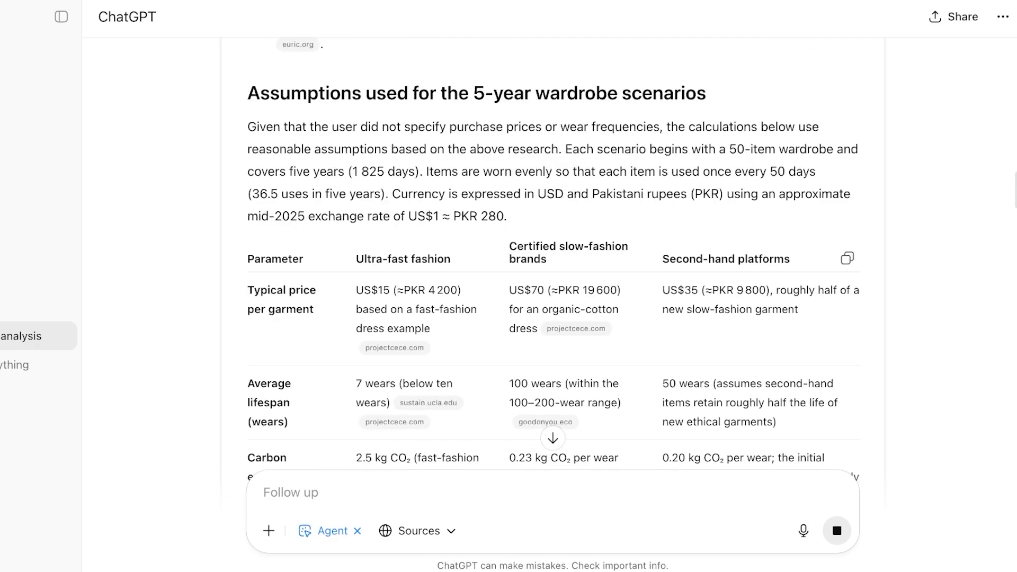
scroll(553, 255, down, 3)
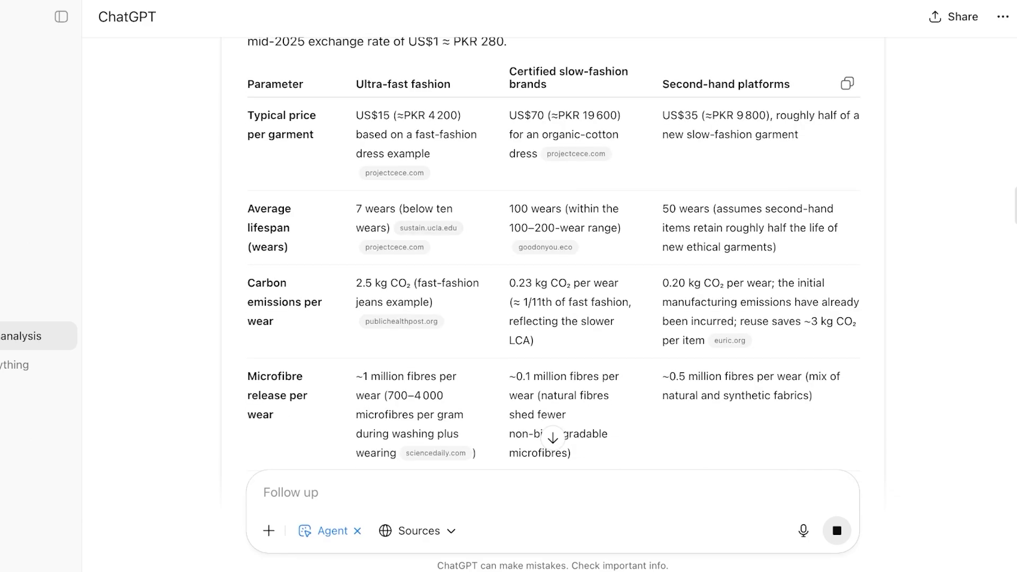
scroll(552, 253, down, 1)
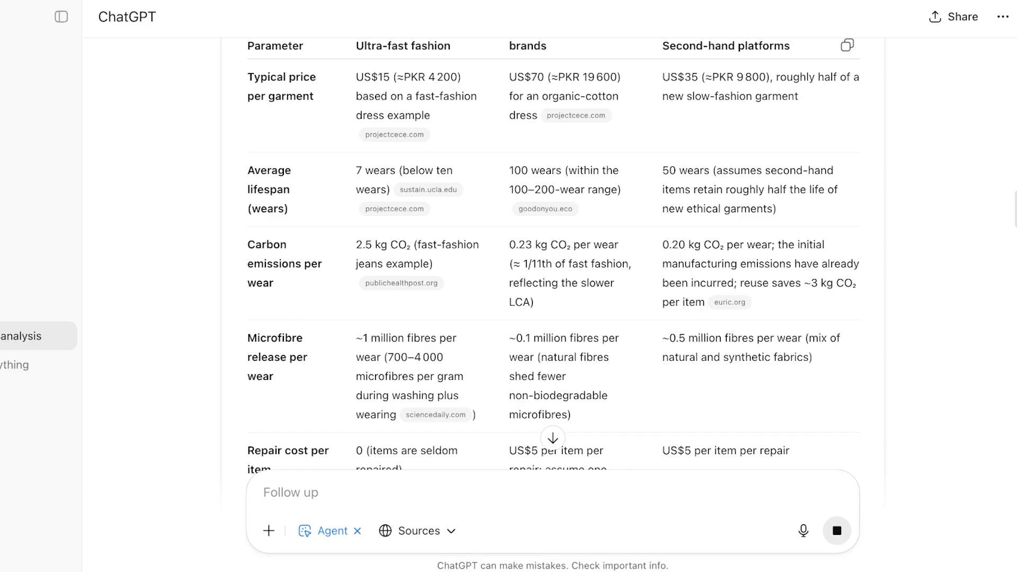
scroll(553, 256, up, 1)
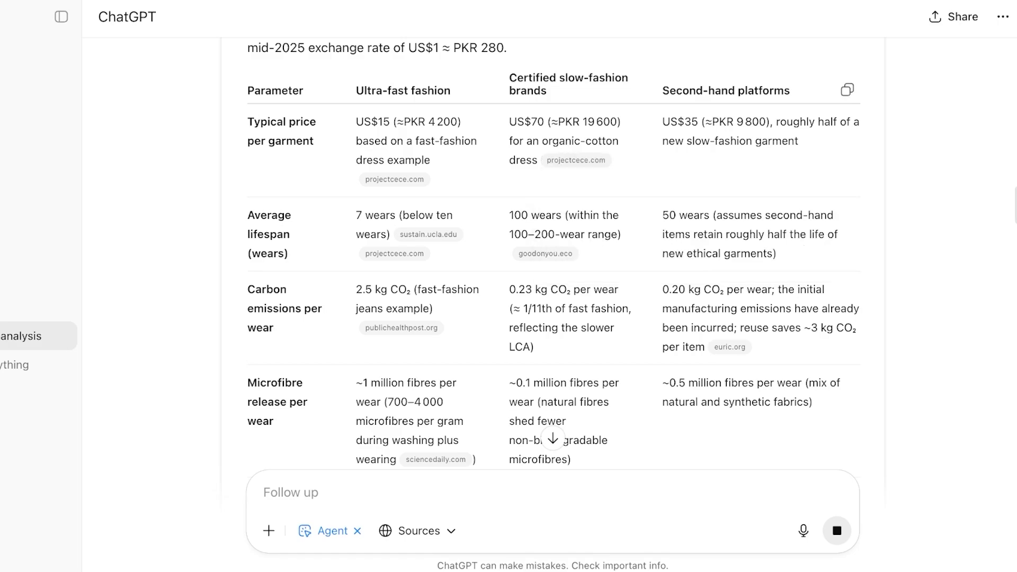
- Examine the report's five-year results for microfibre pollution, repair and style turnover, and the start of the Interpretation and decision matrix section
scroll(577, 160, down, 20)
scroll(553, 254, up, 15)
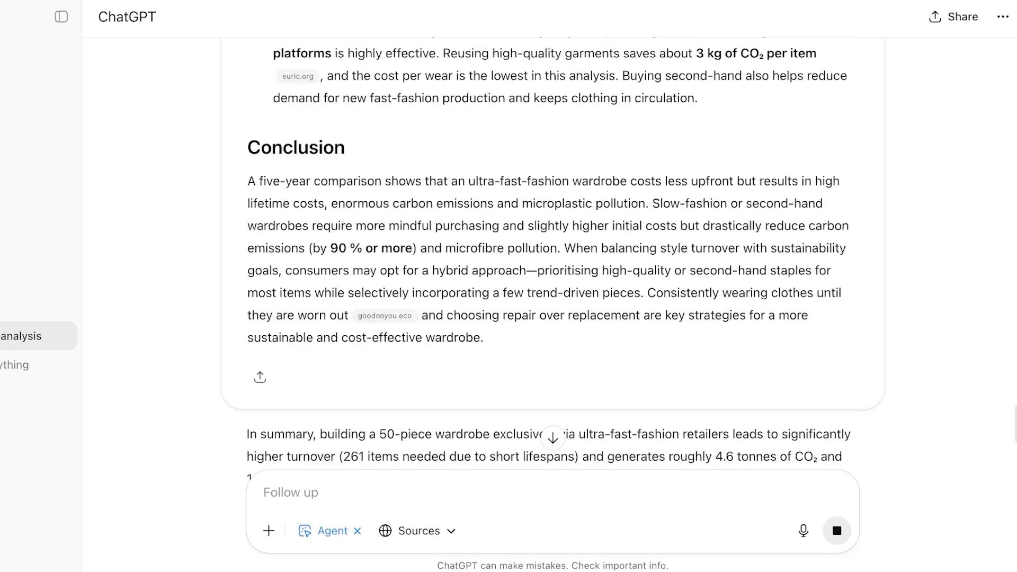
scroll(554, 254, down, 8)
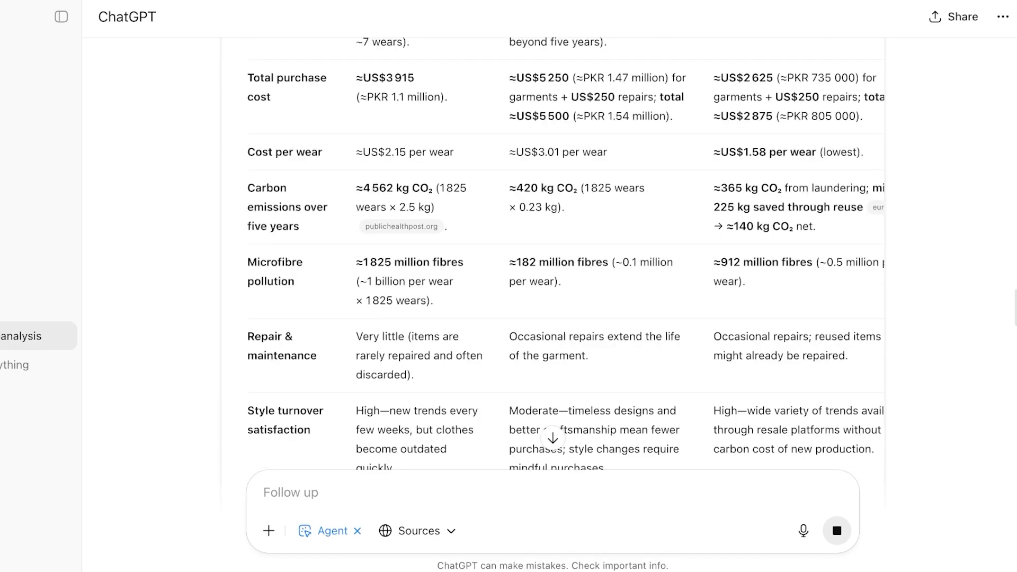
scroll(553, 254, down, 4)
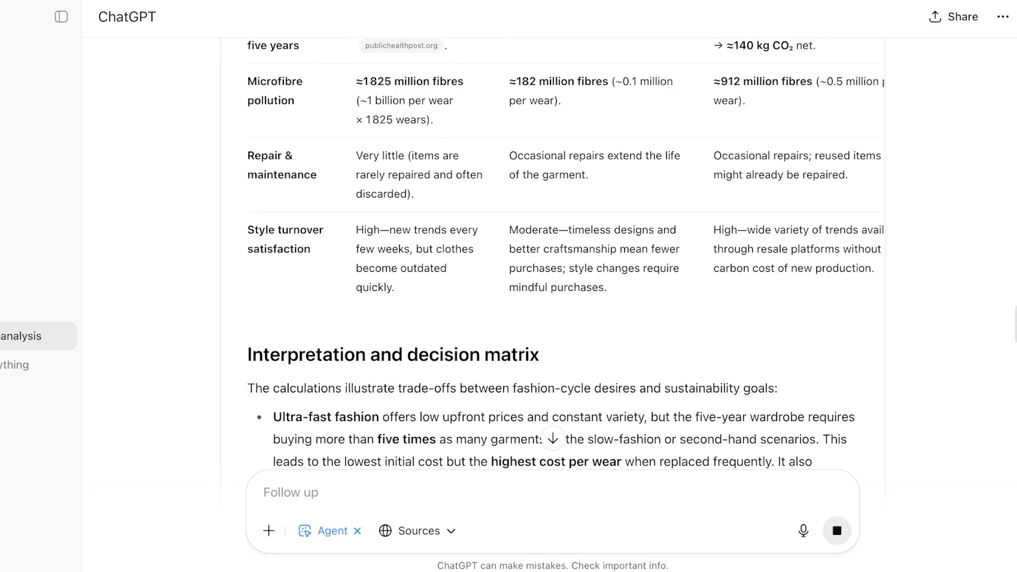
scroll(553, 254, up, 3)
scroll(553, 254, down, 5)
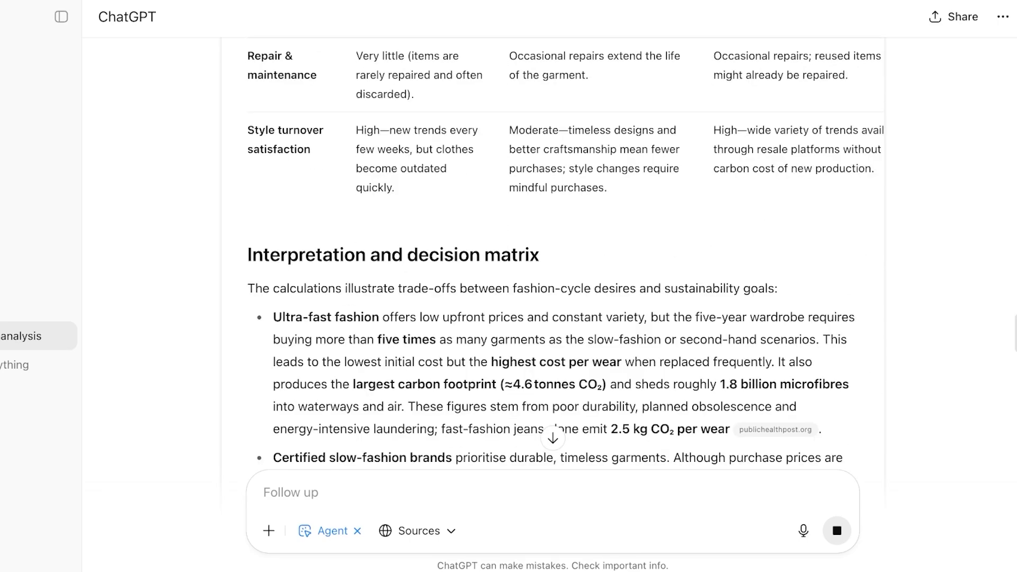
drag(519, 130, 601, 149)
click(601, 150)
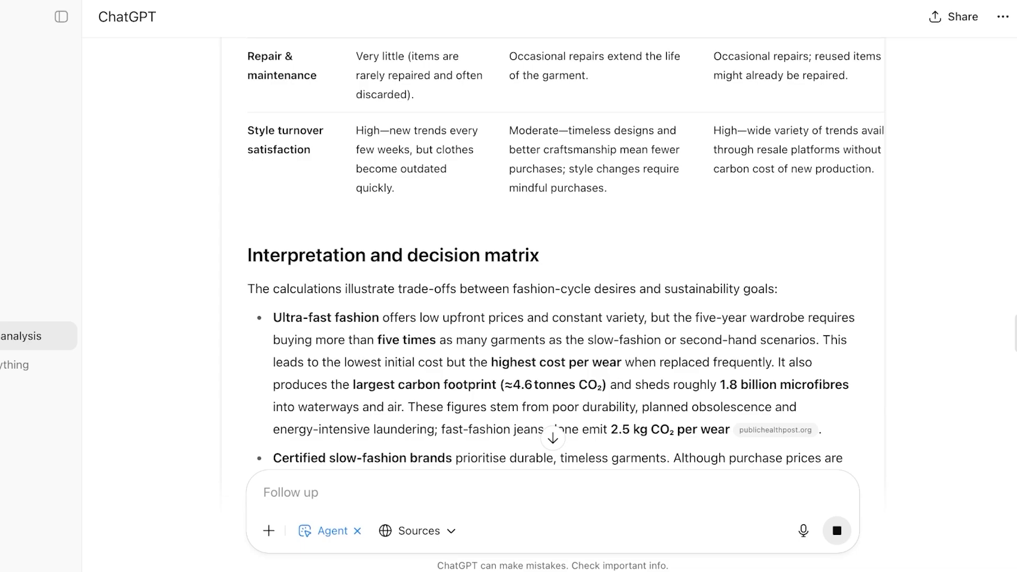
- Compare the certified slow-fashion and second-hand wardrobe columns of the Results table on garments purchased, purchase cost, cost per wear and carbon emissions
scroll(553, 255, up, 10)
scroll(553, 255, down, 7)
scroll(553, 255, up, 7)
drag(509, 216, 755, 215)
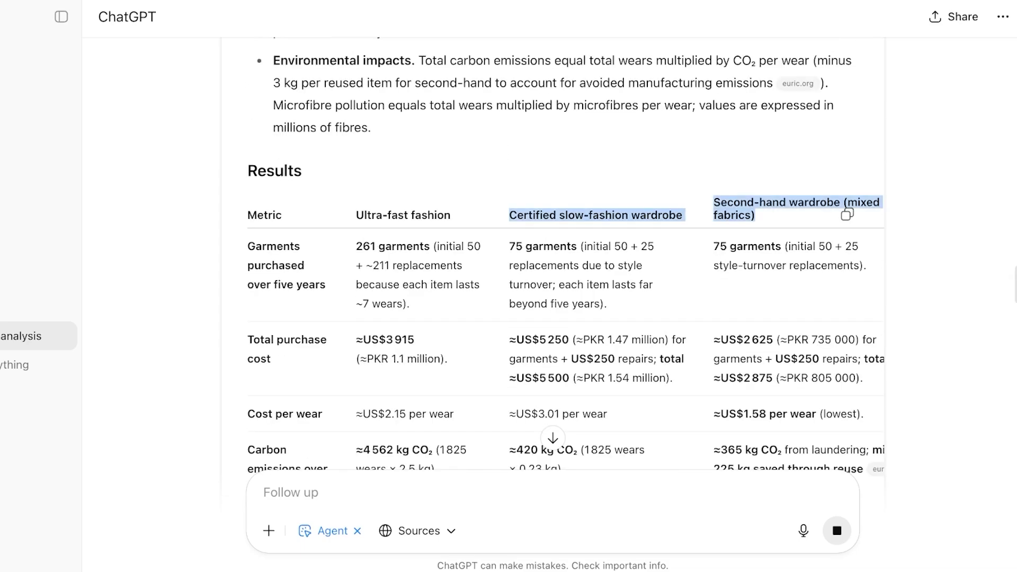
click(688, 322)
scroll(688, 322, down, 15)
scroll(688, 322, up, 8)
scroll(688, 322, up, 15)
scroll(687, 323, down, 10)
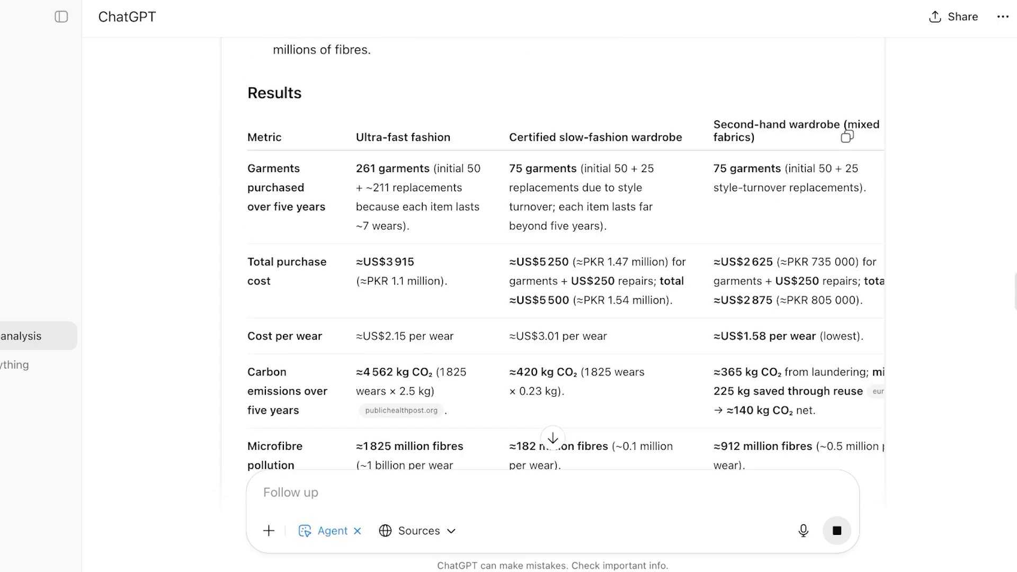
- Check the agent's live progress on the slides, viewing its preview of the Cost & Lifespan Analysis slide
scroll(396, 429, down, 20)
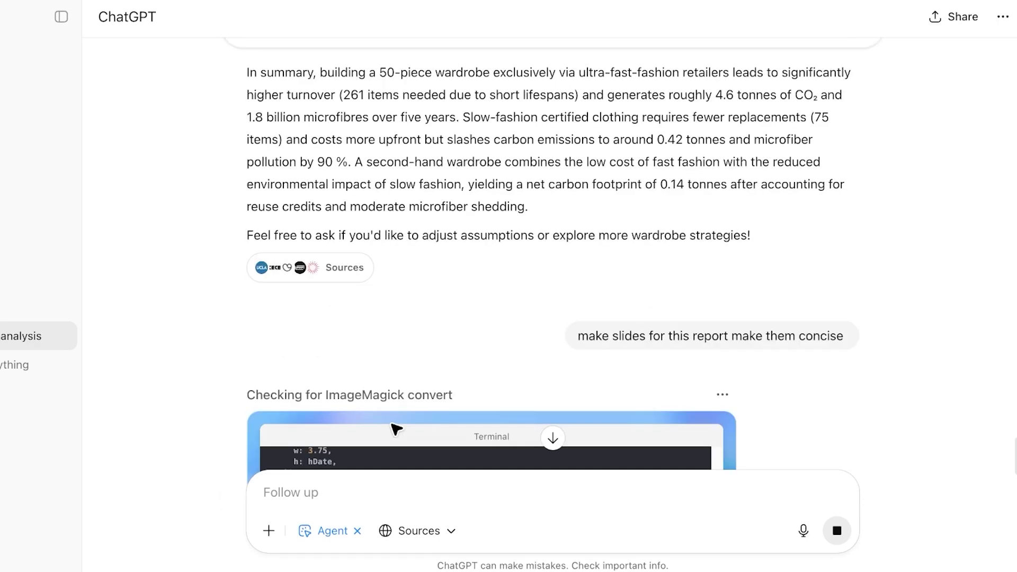
scroll(396, 430, down, 8)
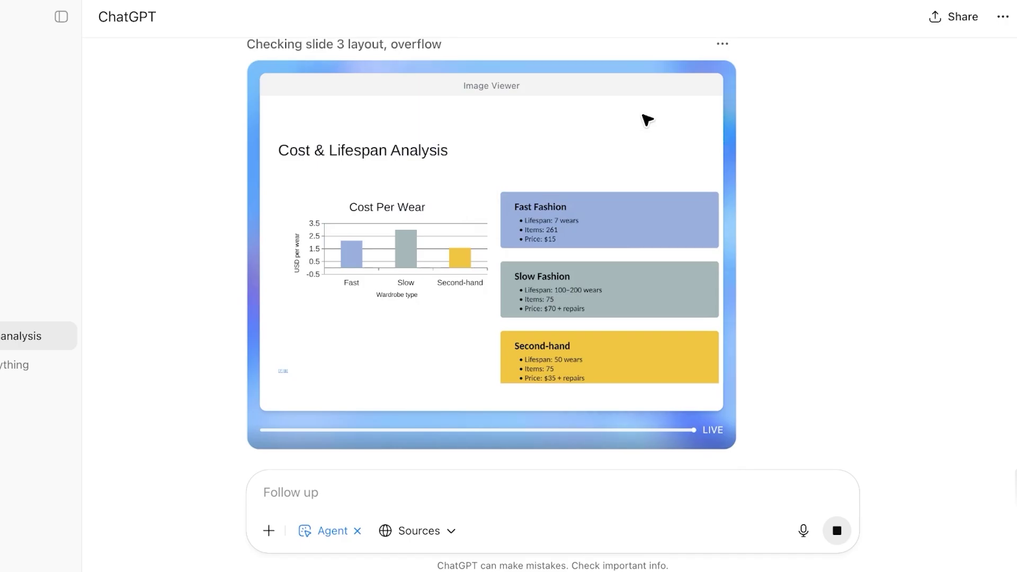
scroll(553, 265, up, 3)
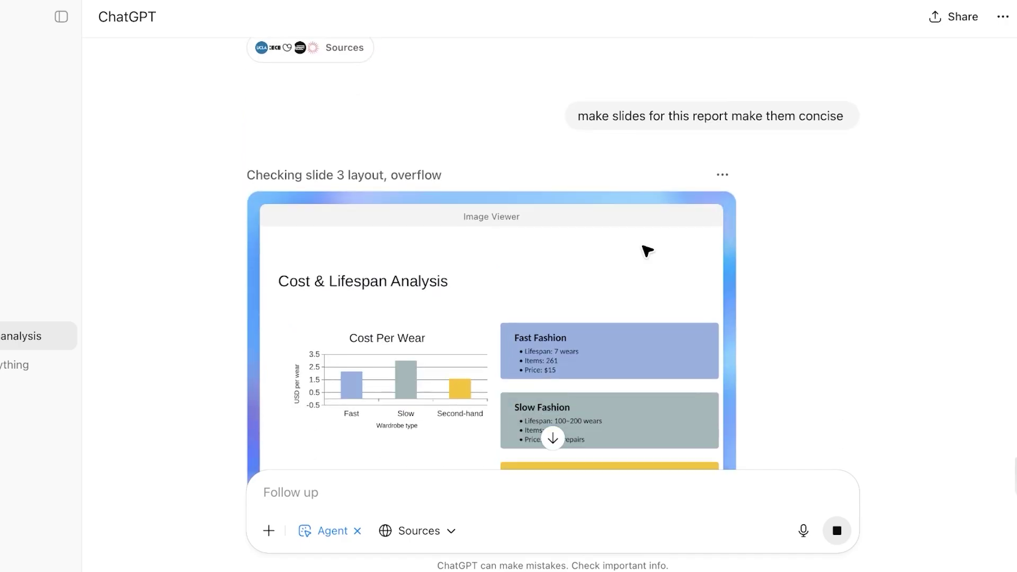
scroll(552, 265, down, 3)
scroll(553, 265, up, 4)
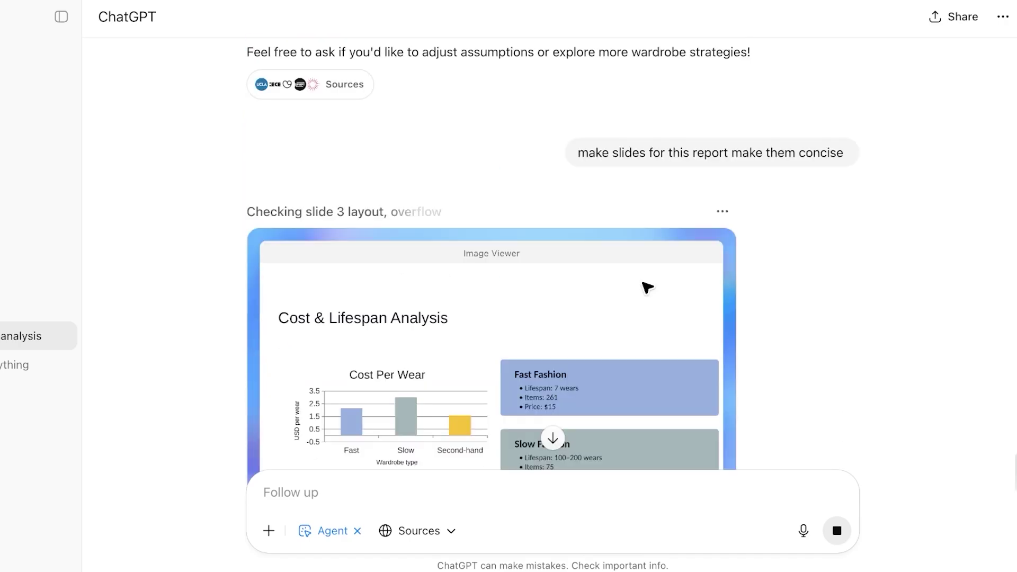
scroll(647, 287, down, 3)
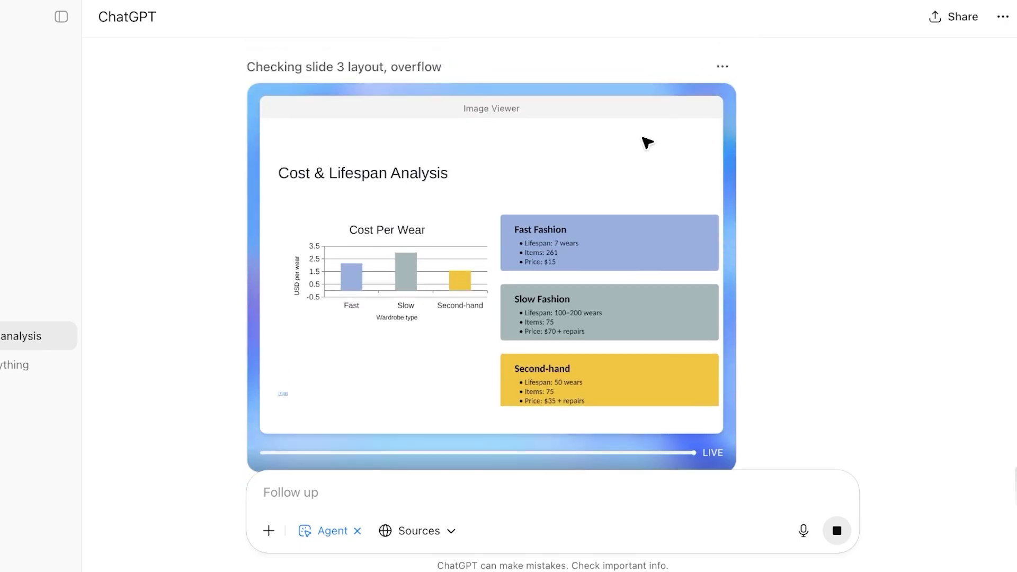
scroll(552, 255, up, 3)
scroll(552, 254, down, 3)
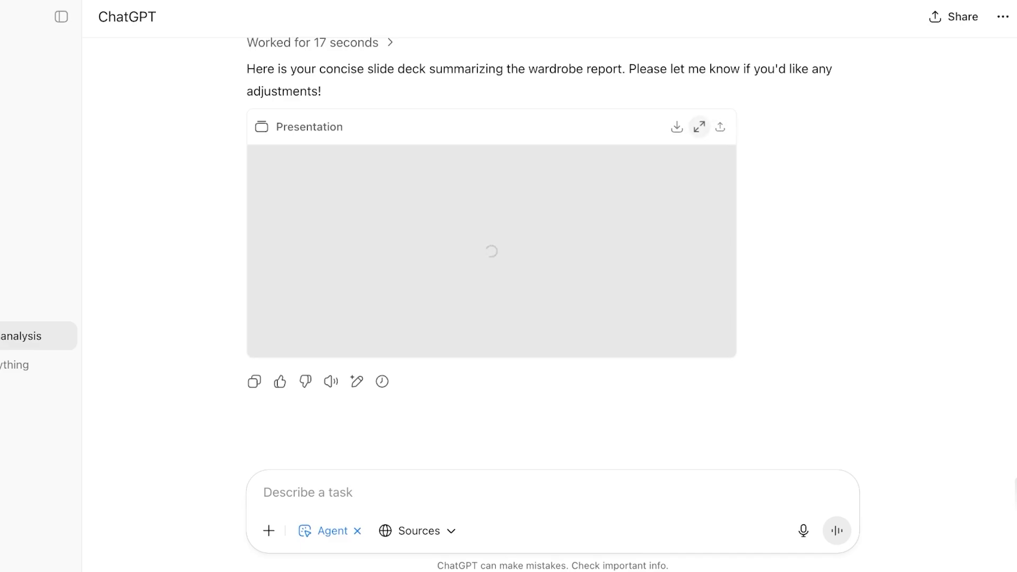
- Look through the finished presentation in the chat, from the title slide and Methodology & Assumptions to Recommendations & Conclusion
scroll(540, 232, up, 1)
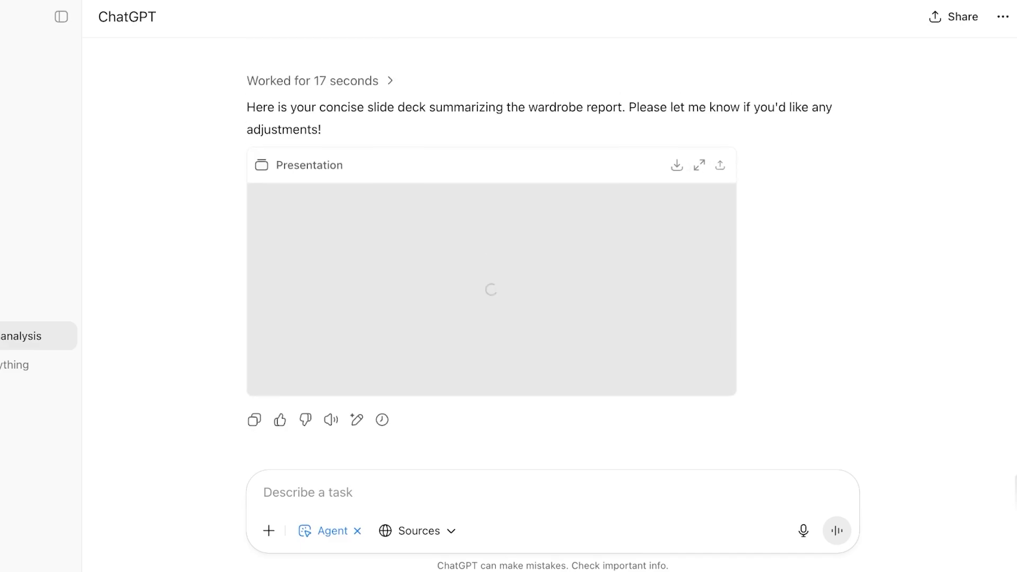
scroll(540, 232, down, 1)
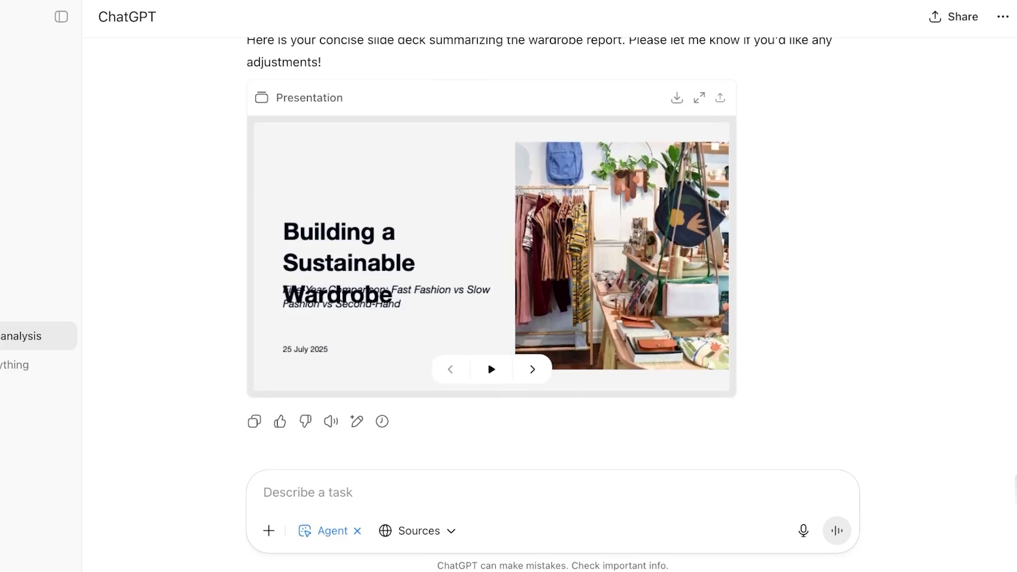
key(Right)
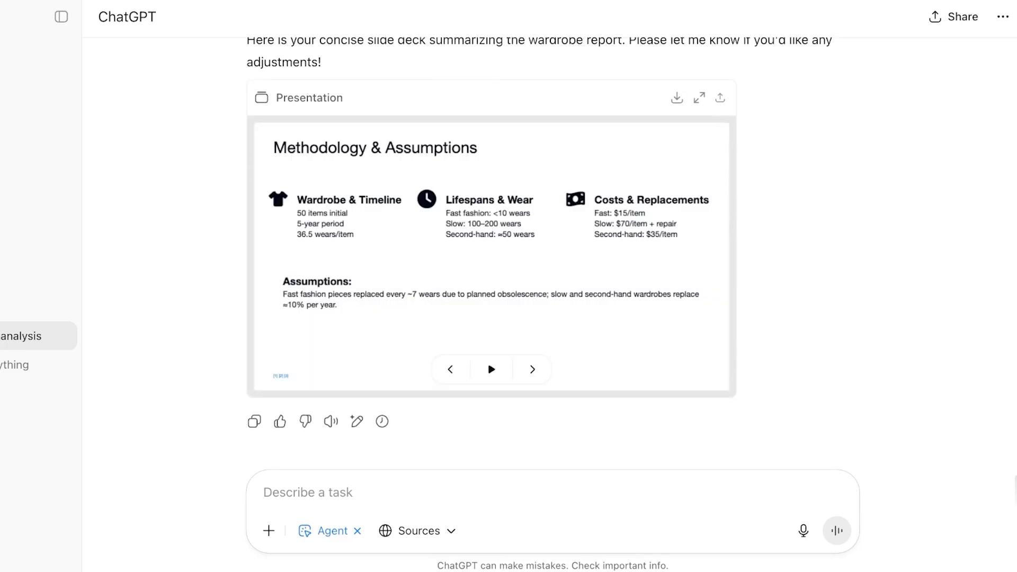
key(Right)
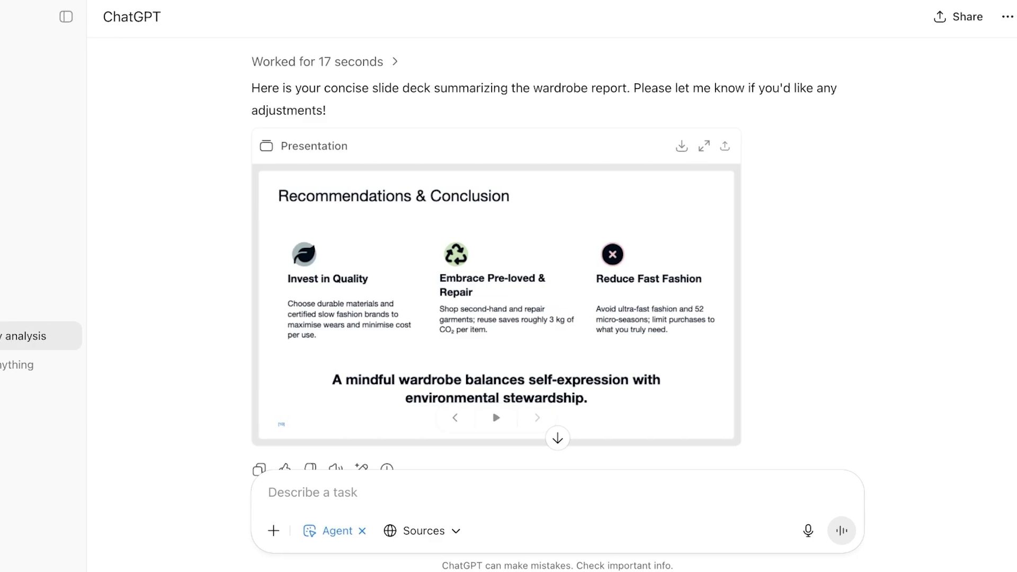
- Glance back from the slide deck to the report's calculation methodology and its evidence on garment lifespans
scroll(496, 255, down, 2)
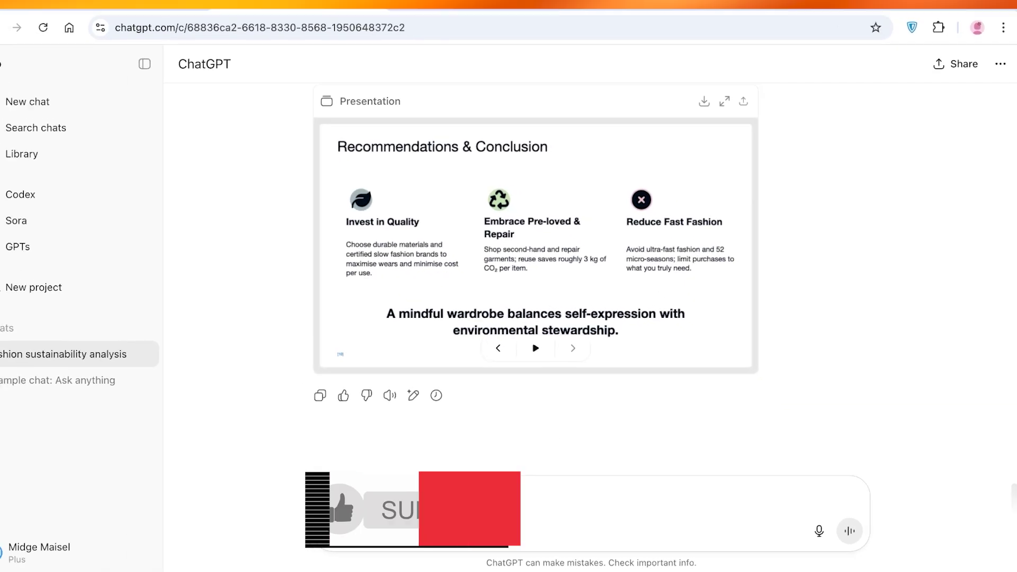
scroll(496, 254, up, 20)
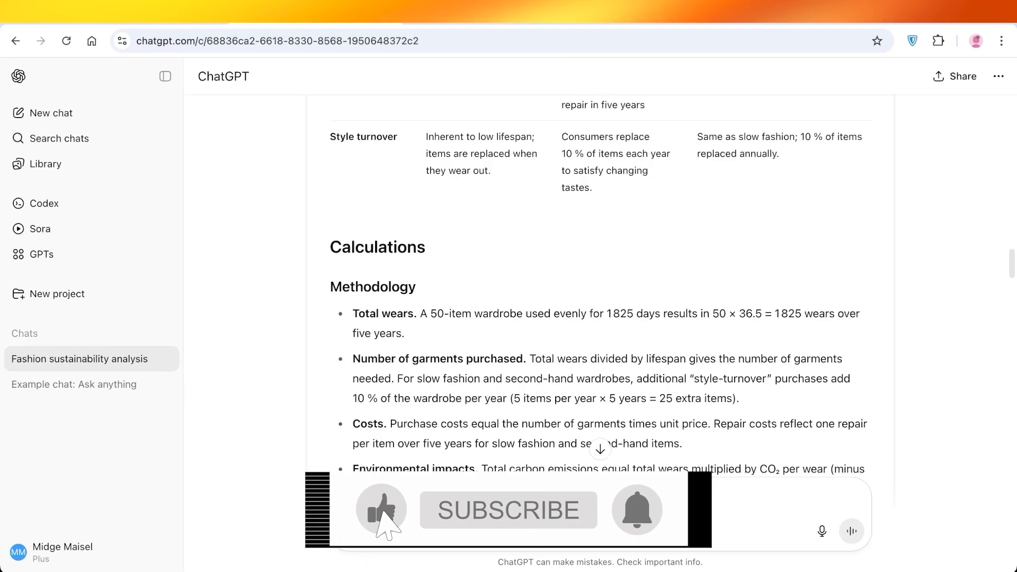
scroll(599, 318, up, 15)
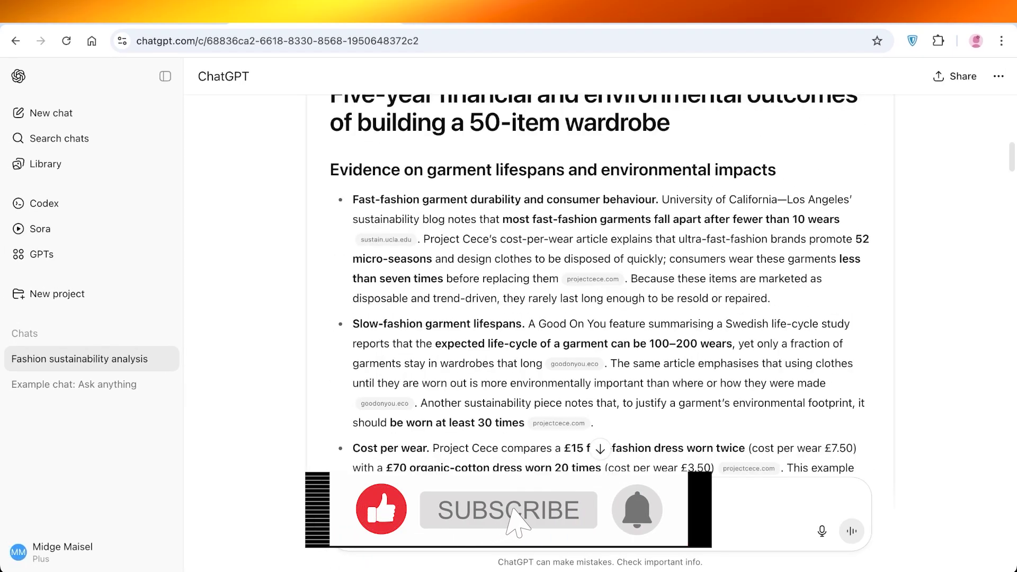